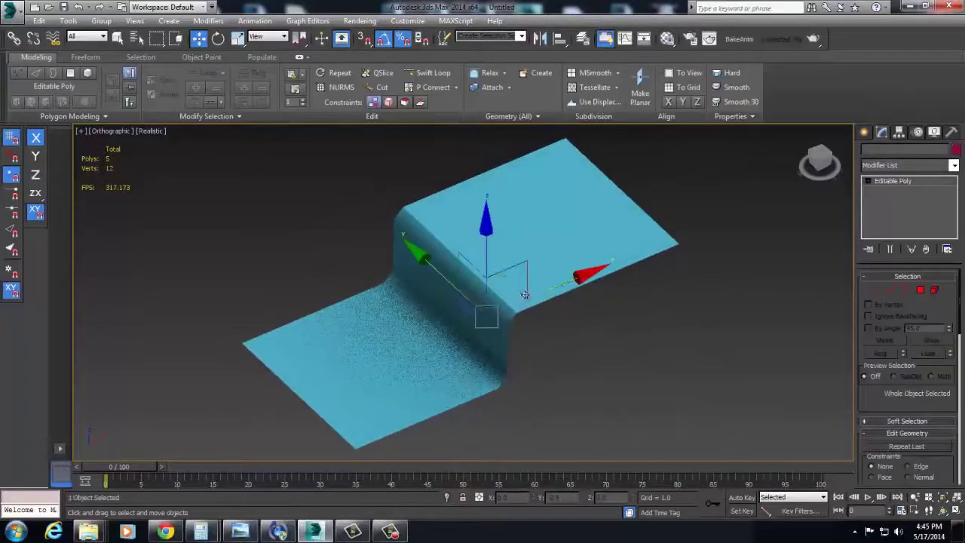
# Delete the existing stepped plane from the scene
pyautogui.keyDown('alt'); pyautogui.moveTo(490, 287); pyautogui.dragTo(540, 287, button='middle'); pyautogui.keyUp('alt')
pyautogui.scroll(3, 524, 300)
pyautogui.scroll(-3, 549, 305)
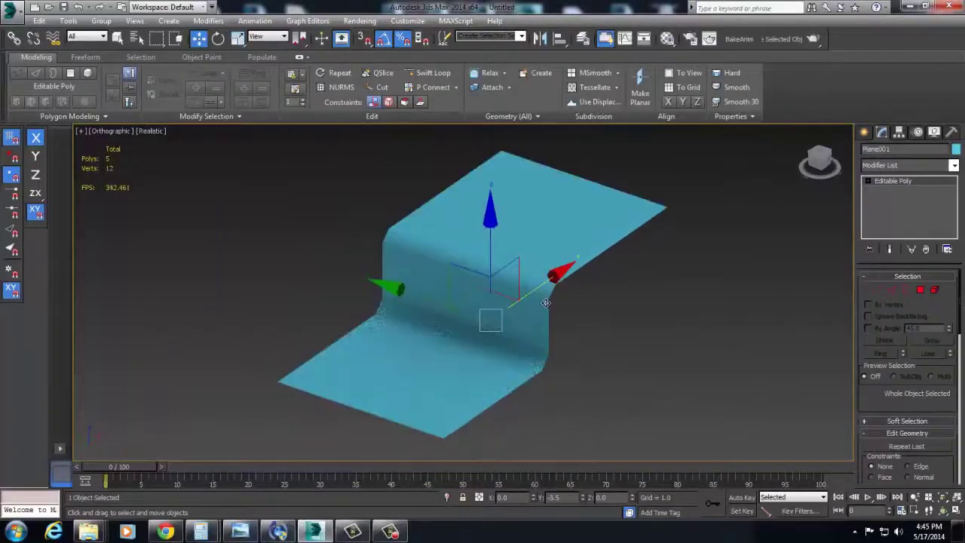
pyautogui.press('Delete')
pyautogui.moveTo(342, 294); pyautogui.dragTo(452, 333, button='middle')
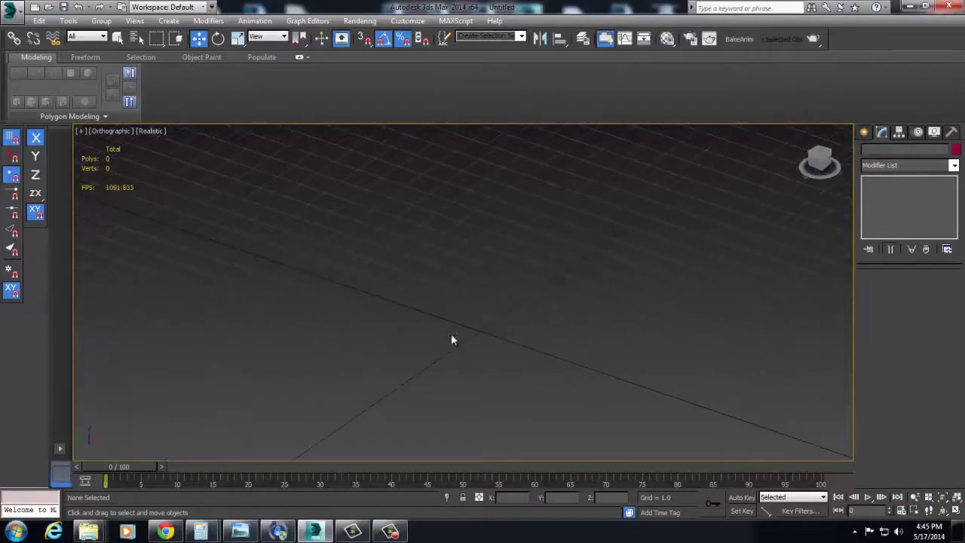
# Create a large square plane on the grid and snap its centre to the world origin
pyautogui.rightClick(454, 330)
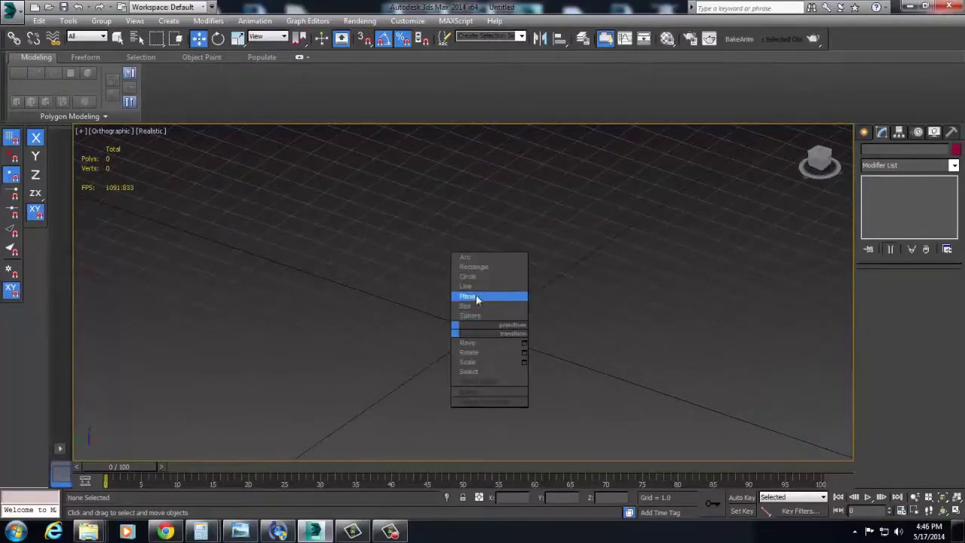
pyautogui.click(475, 295)
pyautogui.moveTo(244, 362); pyautogui.dragTo(474, 329)
pyautogui.press('w')
pyautogui.moveTo(233, 335); pyautogui.dragTo(477, 330)
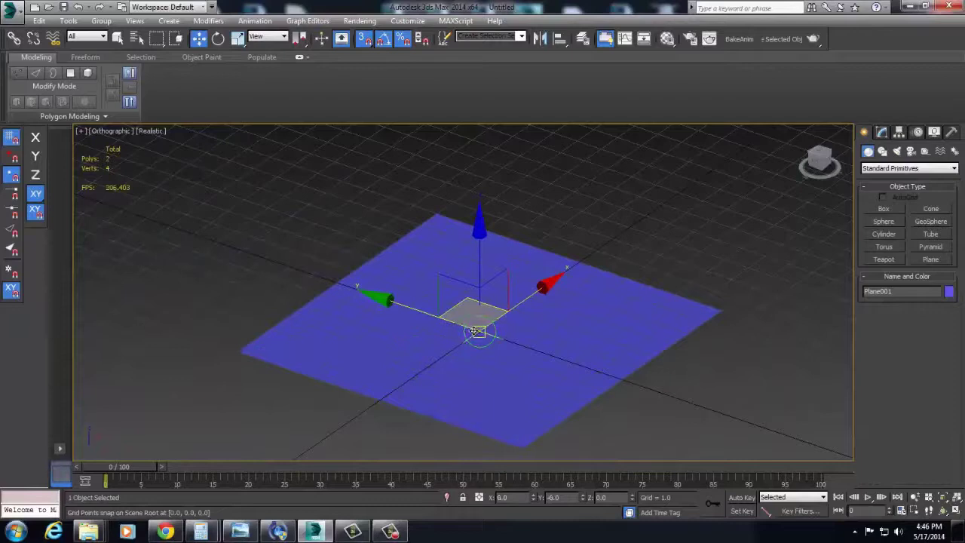
# Switch to the Perspective view, hide the grid and convert the plane to an Editable Poly
pyautogui.press('p')
pyautogui.press('g')
pyautogui.scroll(-3, 472, 327)
pyautogui.keyDown('alt'); pyautogui.moveTo(472, 327); pyautogui.dragTo(632, 286, button='middle'); pyautogui.keyUp('alt')
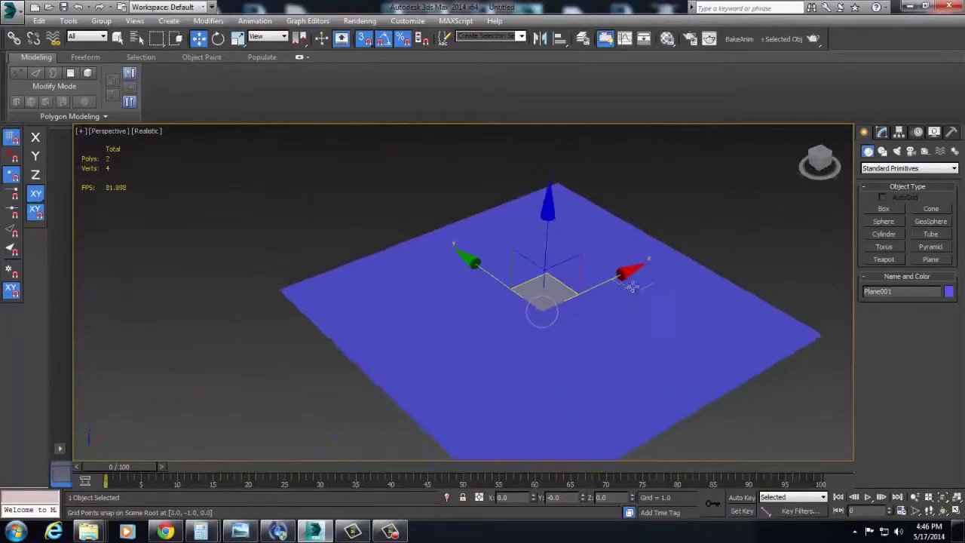
pyautogui.rightClick(632, 286)
pyautogui.moveTo(706, 407)
pyautogui.click(823, 414)
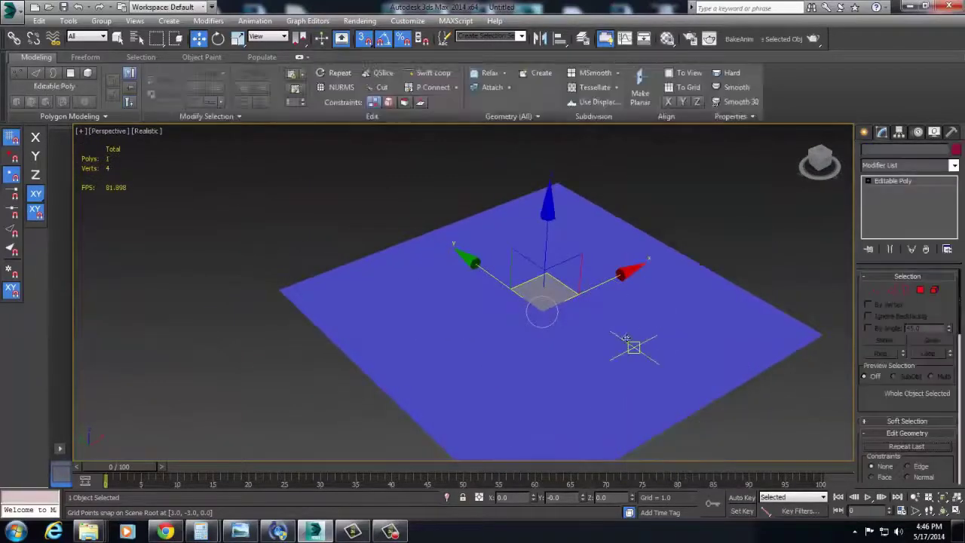
# Set the viewport to display the selected plane with edged faces in Edge sub-object mode
pyautogui.press('4')
pyautogui.keyDown('alt'); pyautogui.moveTo(636, 299); pyautogui.dragTo(583, 267, button='middle'); pyautogui.keyUp('alt')
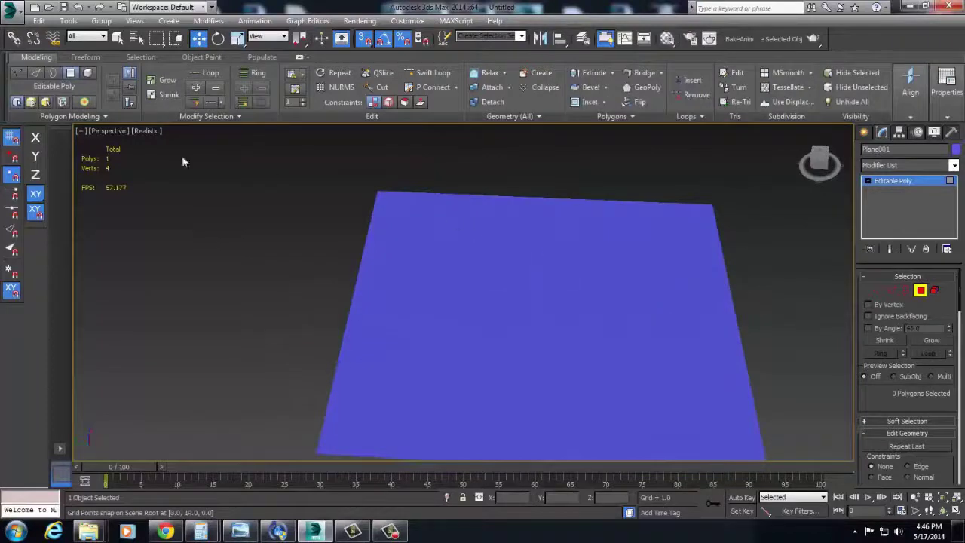
pyautogui.click(464, 251)
pyautogui.press('2')
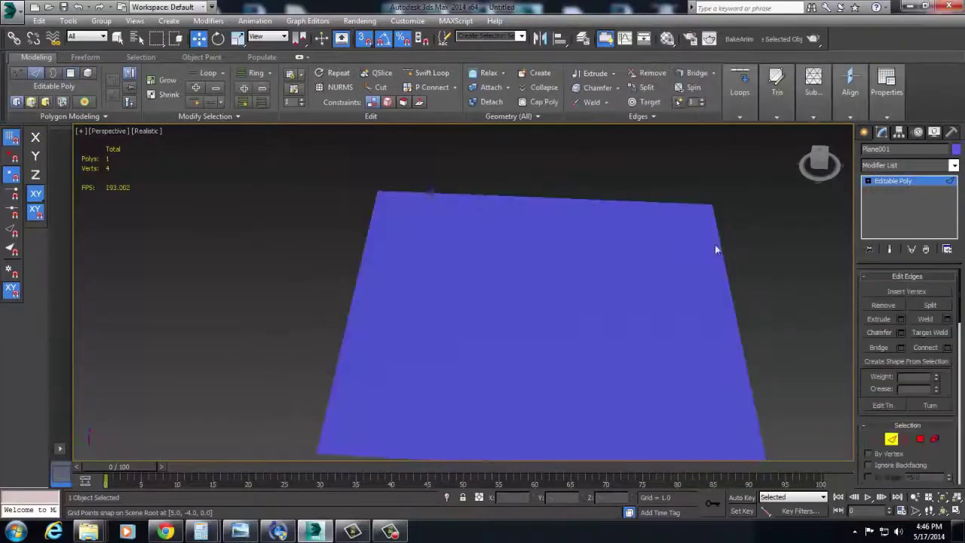
pyautogui.click(114, 132)
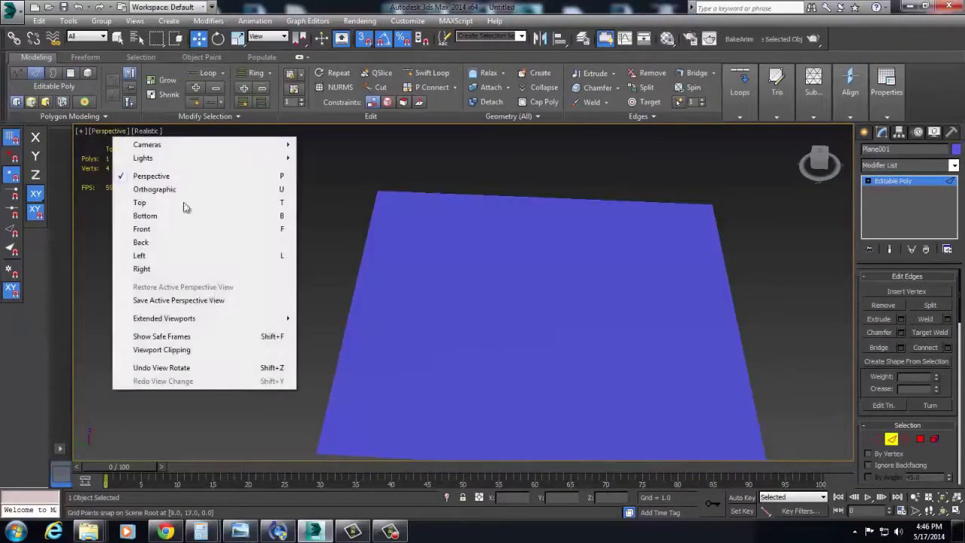
pyautogui.click(147, 134)
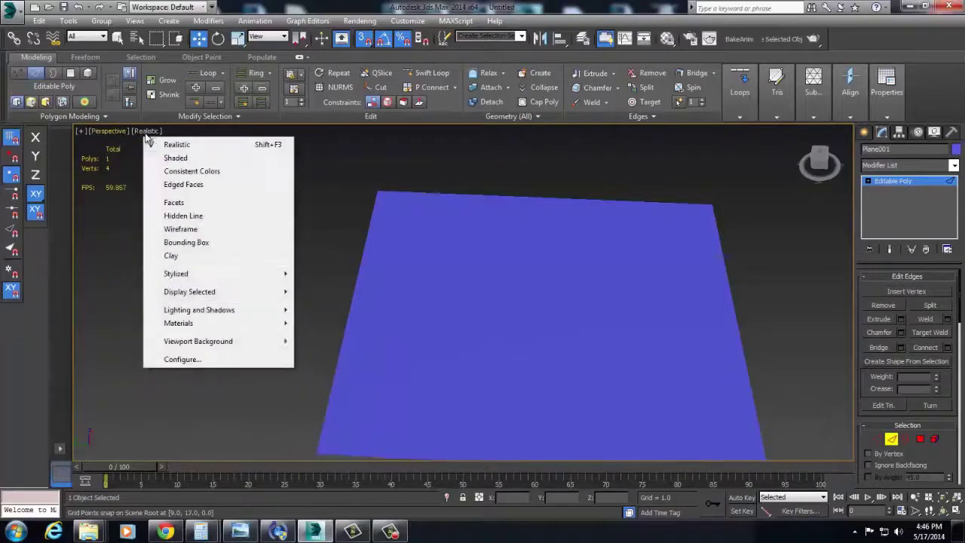
pyautogui.moveTo(210, 292)
pyautogui.click(319, 304)
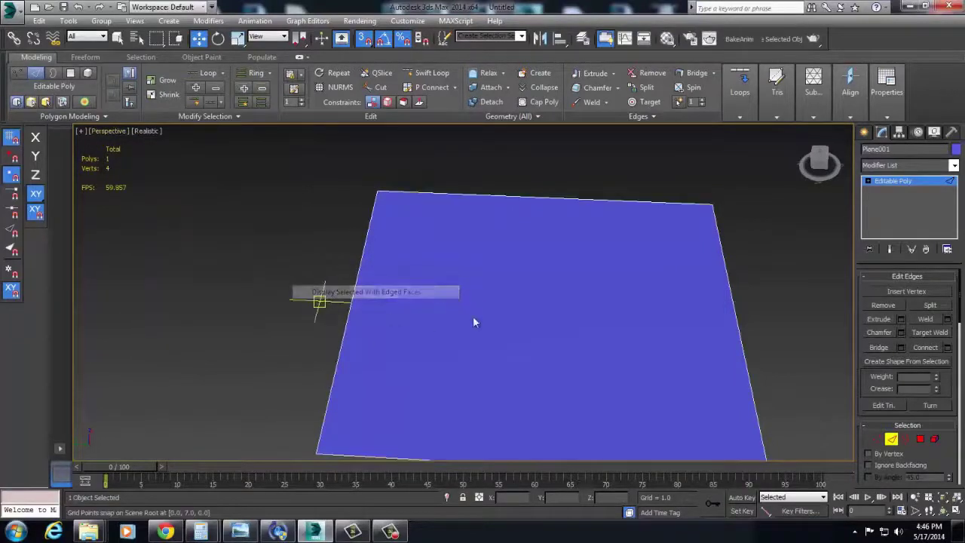
# Select the plane's single polygon and try the Inset tool on it
pyautogui.keyDown('alt'); pyautogui.moveTo(474, 322); pyautogui.dragTo(410, 301, button='middle'); pyautogui.keyUp('alt')
pyautogui.scroll(5, 409, 301)
pyautogui.click(919, 440)
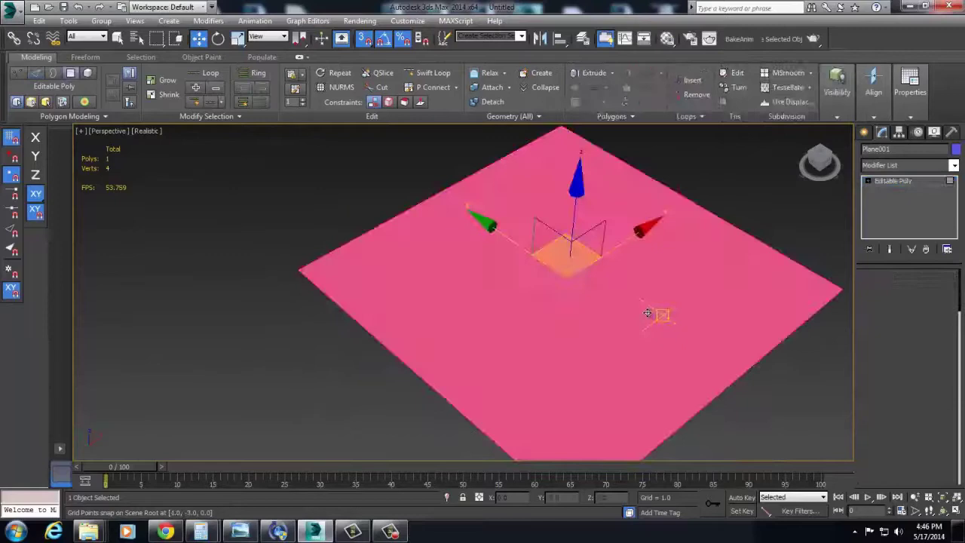
pyautogui.keyDown('alt'); pyautogui.moveTo(656, 316); pyautogui.dragTo(585, 281, button='middle'); pyautogui.keyUp('alt')
pyautogui.click(762, 217)
pyautogui.click(586, 281)
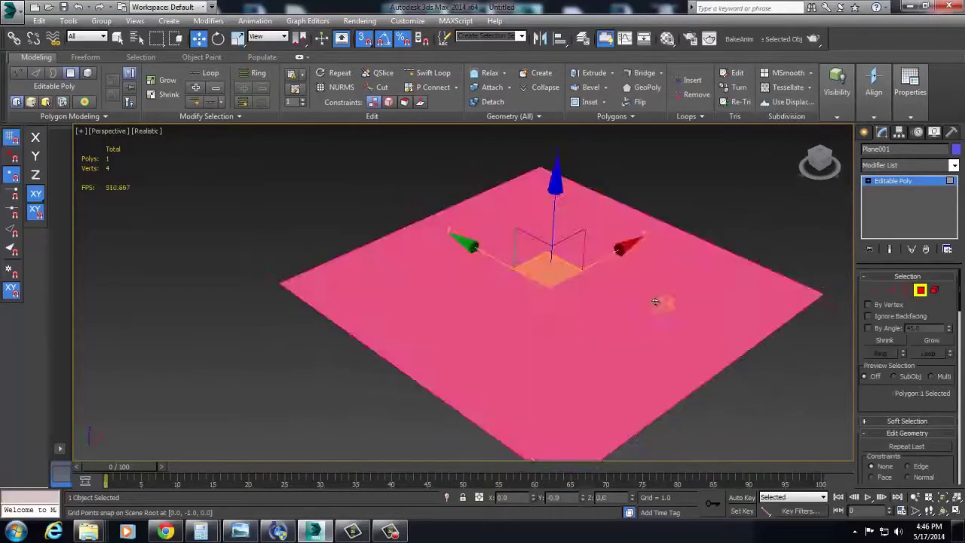
pyautogui.rightClick(566, 302)
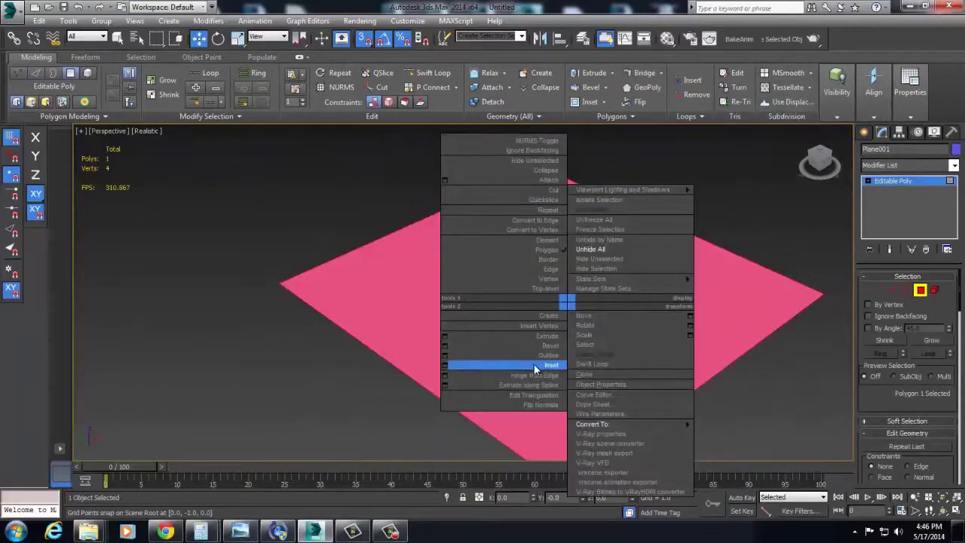
pyautogui.keyDown('alt'); pyautogui.moveTo(326, 292); pyautogui.dragTo(565, 307, button='middle'); pyautogui.keyUp('alt')
pyautogui.rightClick(524, 294)
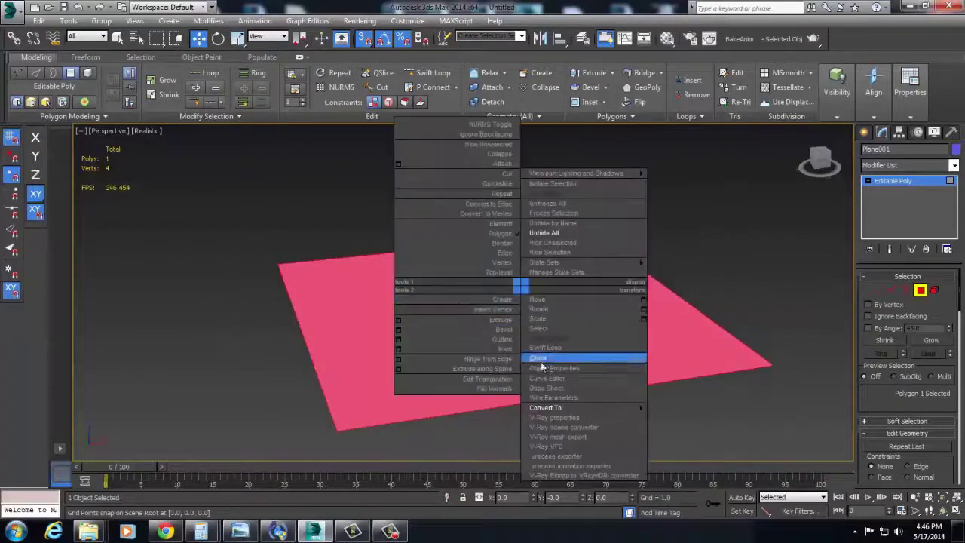
pyautogui.click(500, 348)
pyautogui.keyDown('alt'); pyautogui.moveTo(504, 338); pyautogui.dragTo(697, 385, button='middle'); pyautogui.keyUp('alt')
pyautogui.press('w')
# Connect the plane's opposite edges in both directions to divide it into a two-by-two grid
pyautogui.press('2')
pyautogui.click(495, 242)
pyautogui.hotkey('alt', 'r')
pyautogui.hotkey('ctrl', 'shift', 'e')
pyautogui.scroll(4, 536, 338)
# Chamfer the plane's centre vertex outward into a large diamond-shaped polygon
pyautogui.press('1')
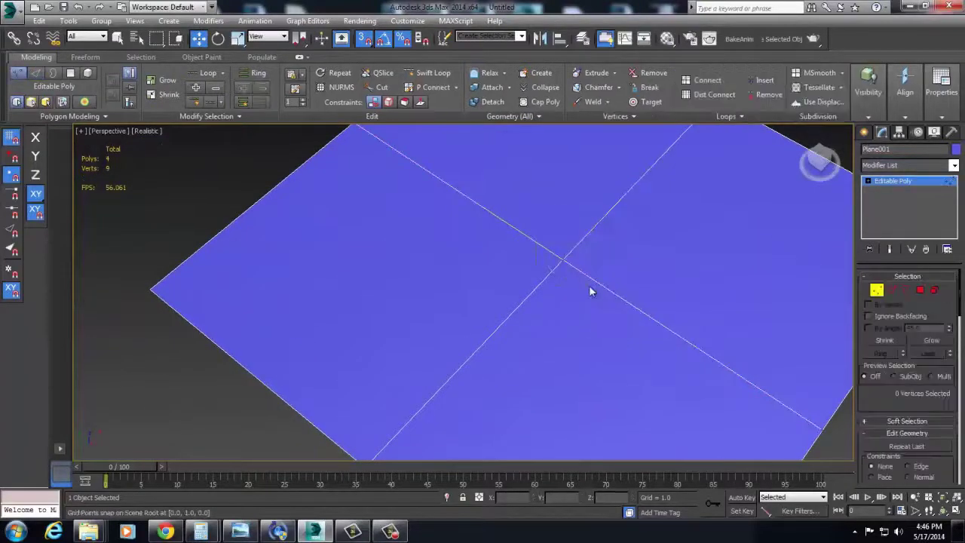
pyautogui.click(563, 261)
pyautogui.scroll(3, 575, 282)
pyautogui.scroll(-7, 565, 279)
pyautogui.keyDown('alt'); pyautogui.moveTo(549, 276); pyautogui.dragTo(578, 264, button='middle'); pyautogui.keyUp('alt')
pyautogui.scroll(4, 564, 266)
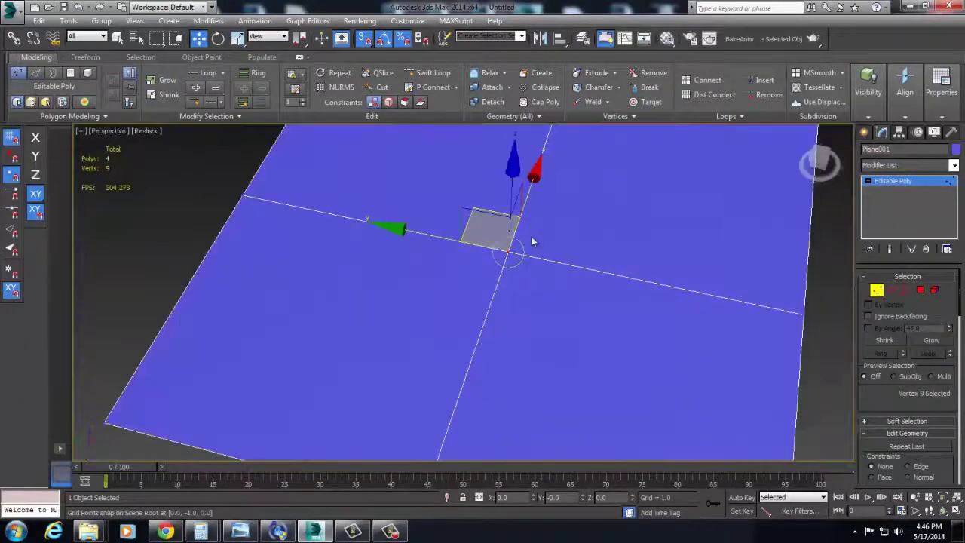
pyautogui.scroll(-5, 532, 242)
pyautogui.rightClick(558, 215)
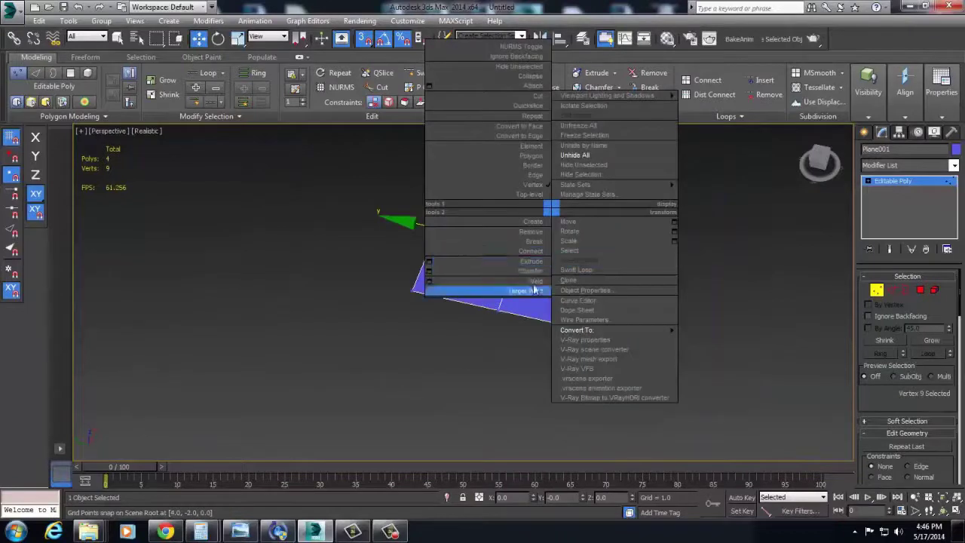
pyautogui.click(520, 270)
pyautogui.moveTo(519, 246); pyautogui.dragTo(535, 231)
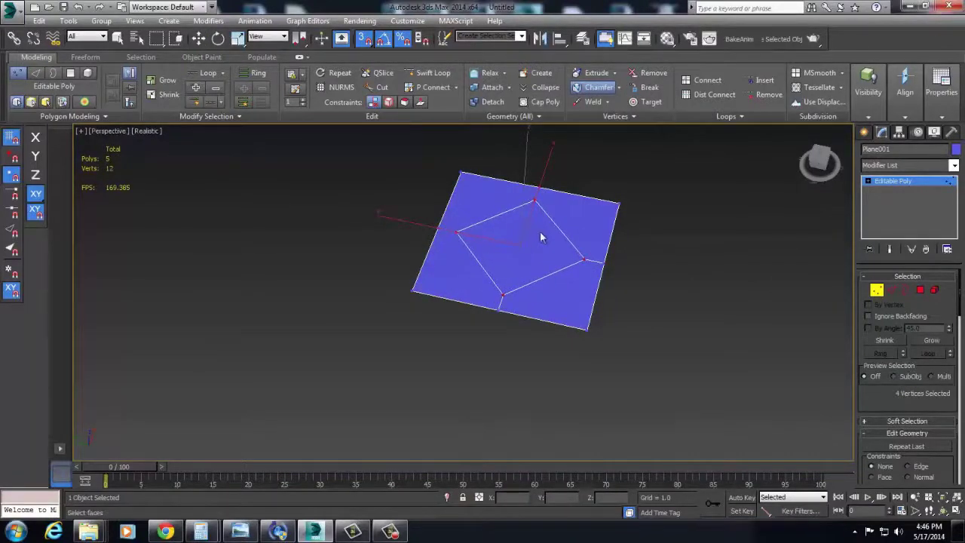
# Select the central diamond polygon and add a TurboSmooth modifier to the plane
pyautogui.click(920, 290)
pyautogui.press('w')
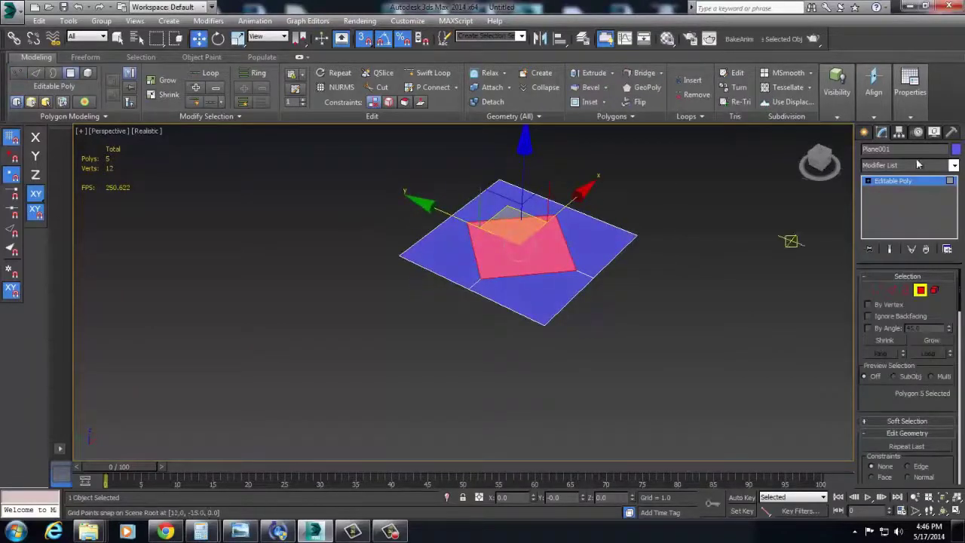
pyautogui.click(918, 164)
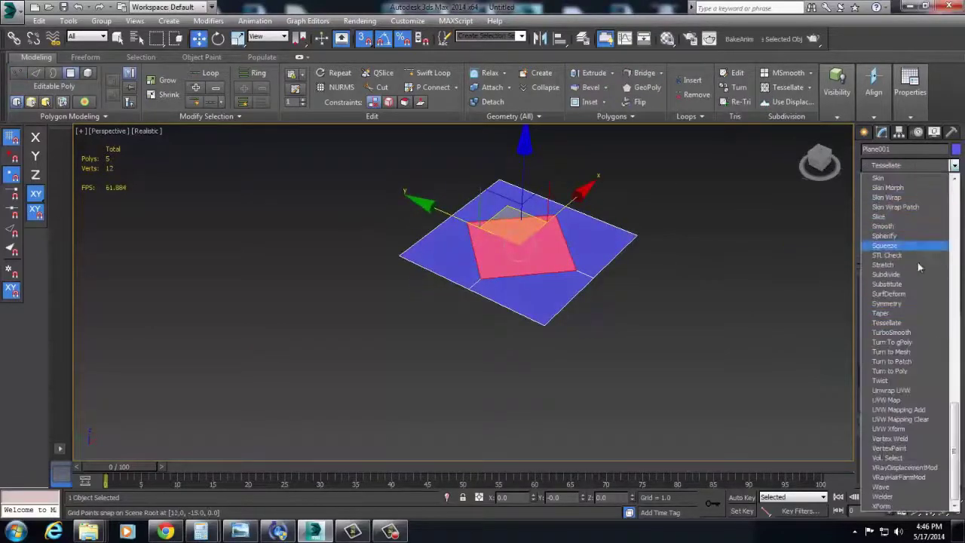
pyautogui.click(894, 333)
pyautogui.scroll(6, 638, 329)
pyautogui.keyDown('alt'); pyautogui.moveTo(640, 331); pyautogui.dragTo(611, 294, button='middle'); pyautogui.keyUp('alt')
pyautogui.scroll(-3, 617, 302)
# Return to the Editable Poly level and bevel the central polygon down into a recess with a raised block inside
pyautogui.rightClick(612, 290)
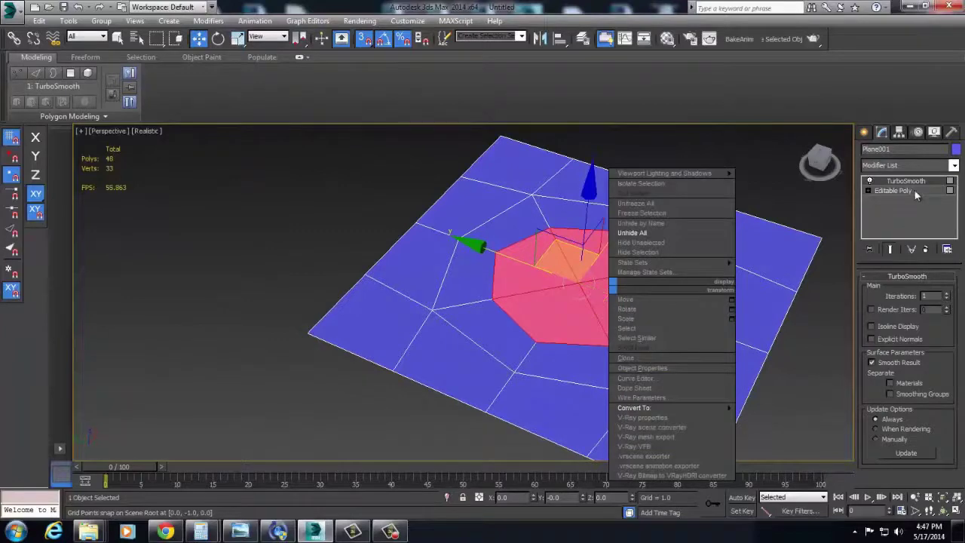
pyautogui.click(915, 190)
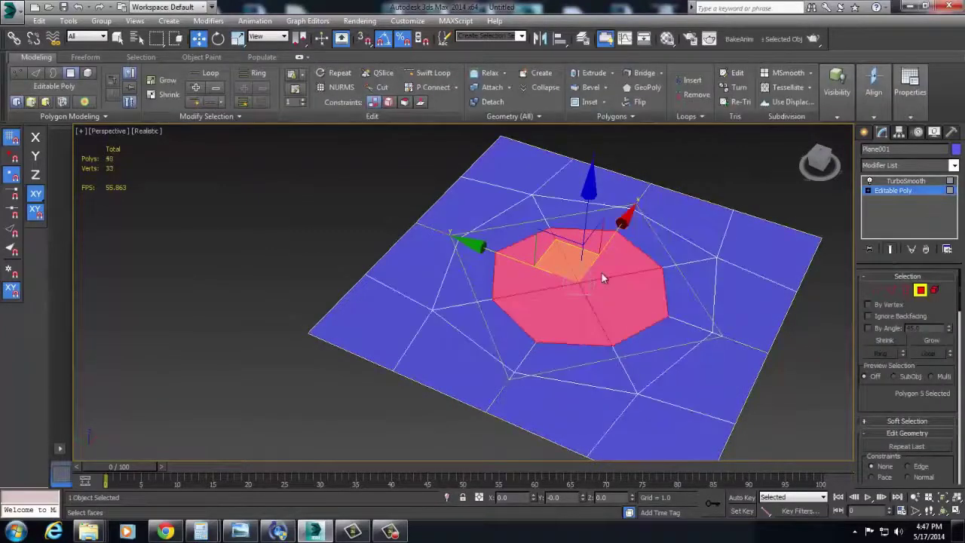
pyautogui.rightClick(595, 269)
pyautogui.click(560, 314)
pyautogui.moveTo(583, 258); pyautogui.dragTo(580, 293)
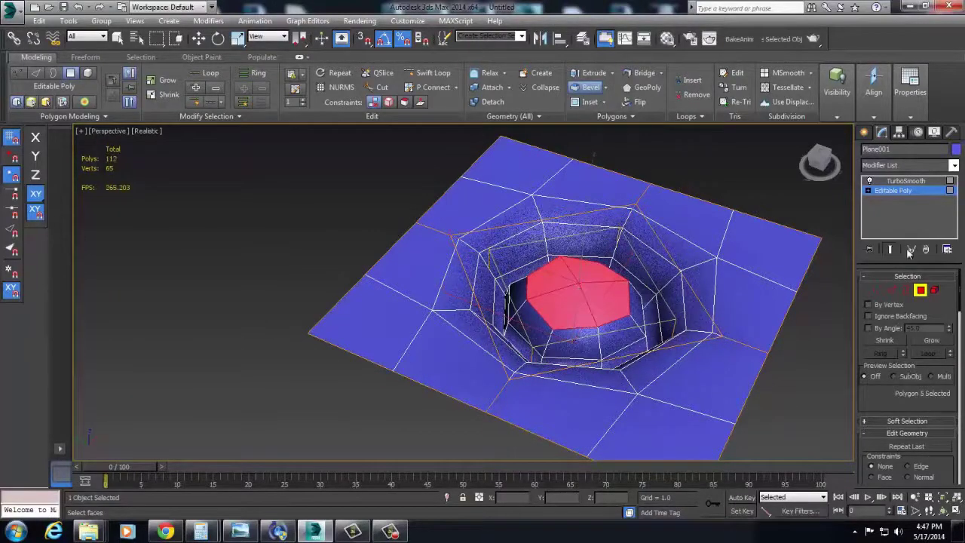
# Return to the TurboSmooth modifier and set its iterations to 2
pyautogui.press('w')
pyautogui.click(888, 181)
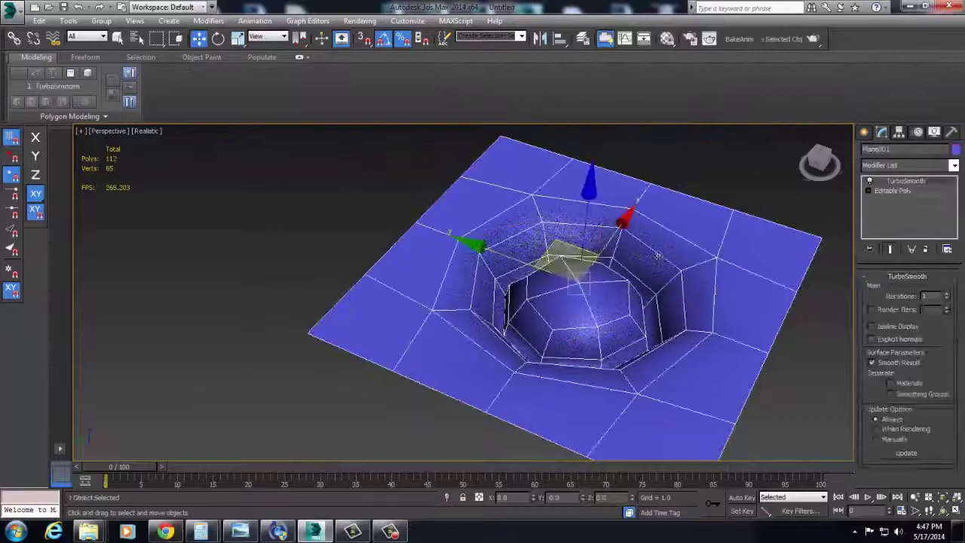
pyautogui.click(948, 299)
pyautogui.doubleClick(947, 297)
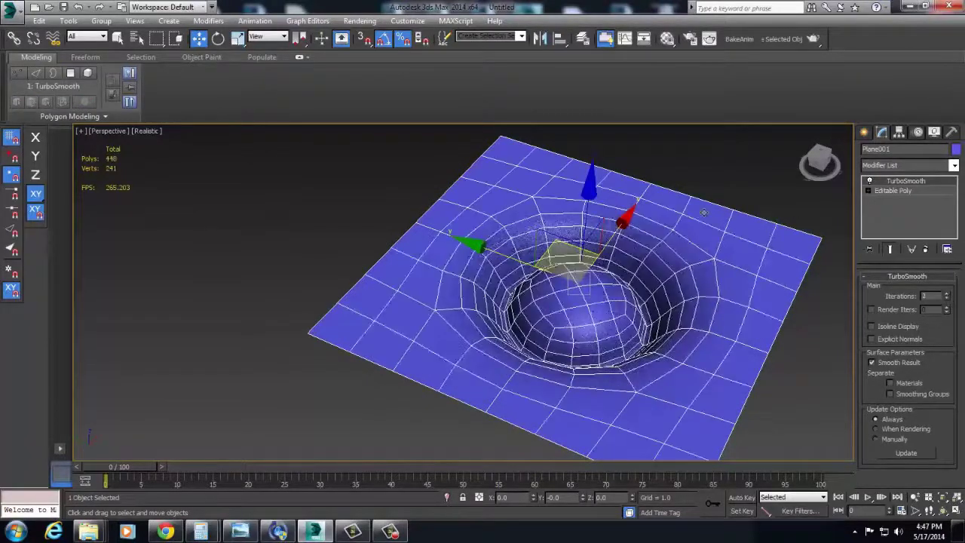
# Examine the smoothed recess without its wireframe and compare the plane with TurboSmooth off and on
pyautogui.click(724, 188)
pyautogui.scroll(-6, 722, 188)
pyautogui.keyDown('alt'); pyautogui.moveTo(721, 191); pyautogui.dragTo(701, 242, button='middle'); pyautogui.keyUp('alt')
pyautogui.press('z')
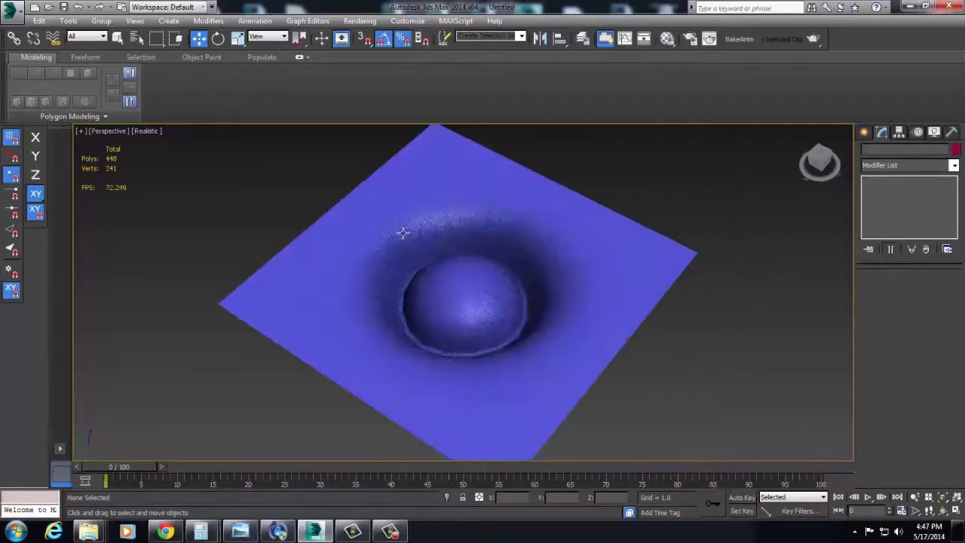
pyautogui.click(510, 294)
pyautogui.scroll(2, 530, 291)
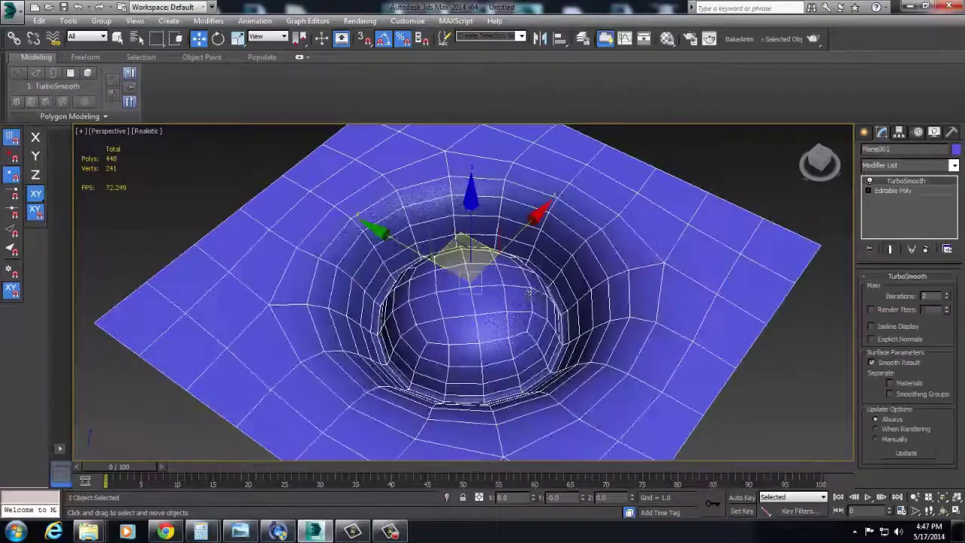
pyautogui.click(870, 180)
pyautogui.keyDown('alt'); pyautogui.moveTo(478, 303); pyautogui.dragTo(443, 286, button='middle'); pyautogui.keyUp('alt')
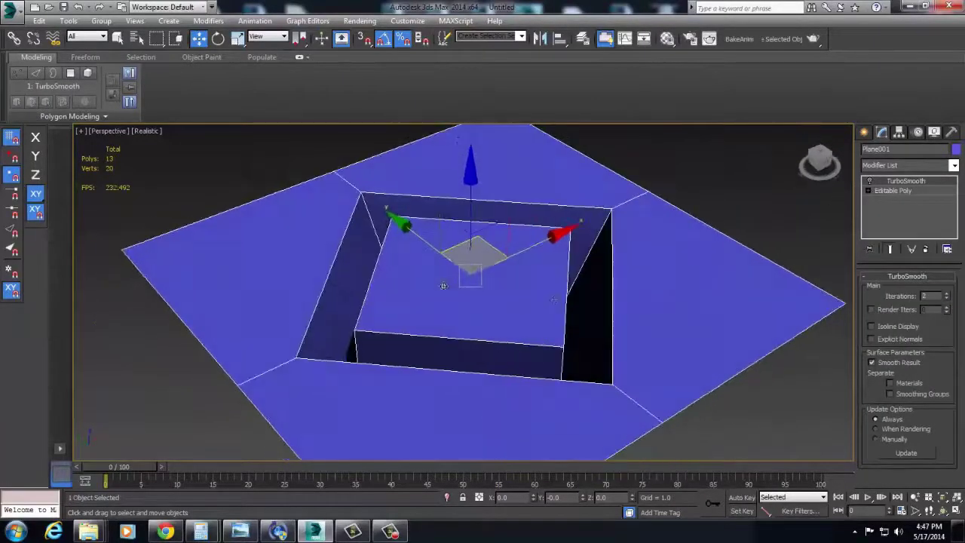
pyautogui.click(870, 180)
# Use Swift Loop at the Editable Poly level with TurboSmooth hidden to add an edge loop around the recess wall just below its rim
pyautogui.rightClick(581, 226)
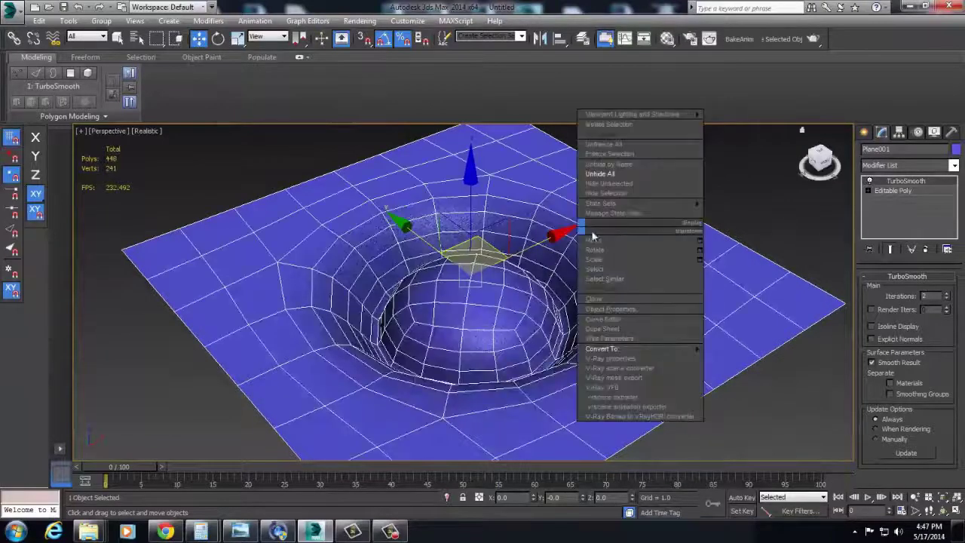
pyautogui.click(911, 192)
pyautogui.rightClick(642, 240)
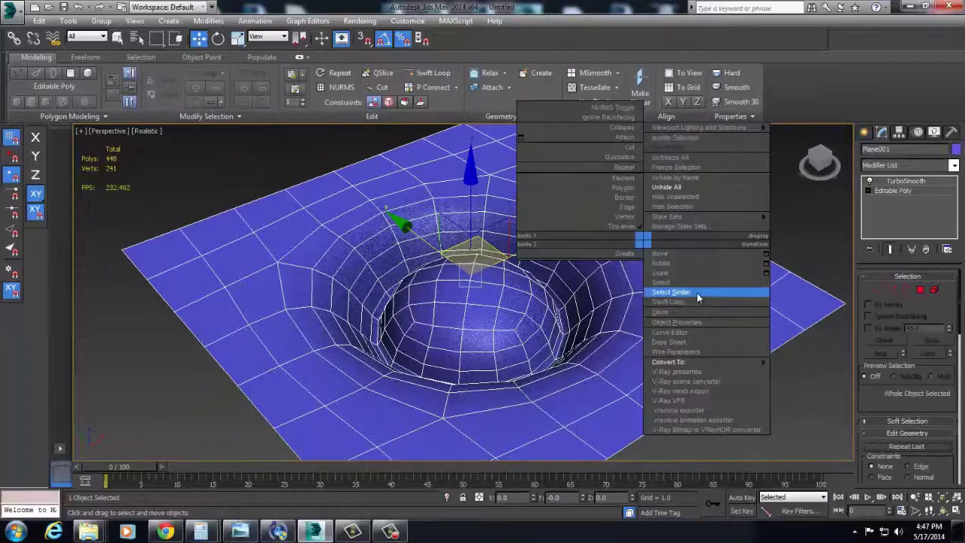
pyautogui.click(692, 301)
pyautogui.click(607, 245)
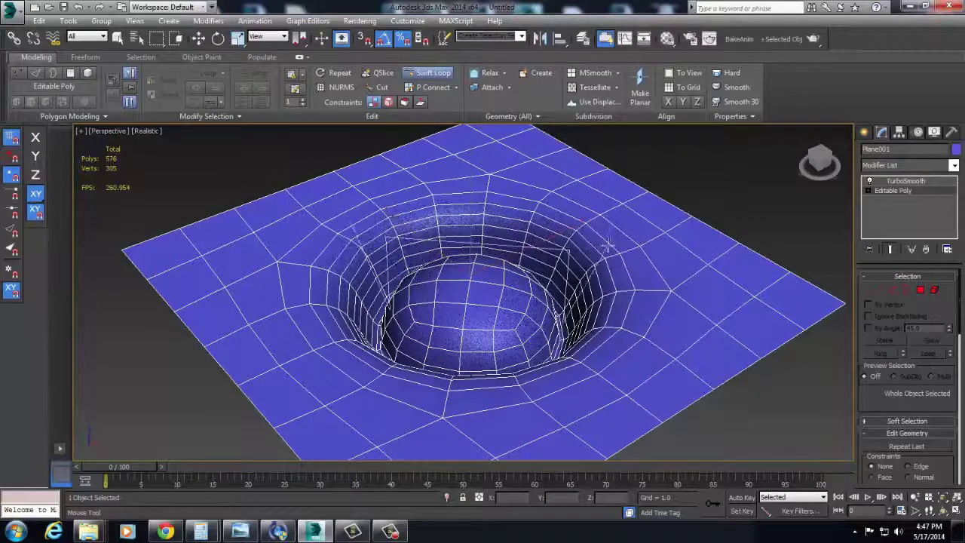
pyautogui.click(868, 182)
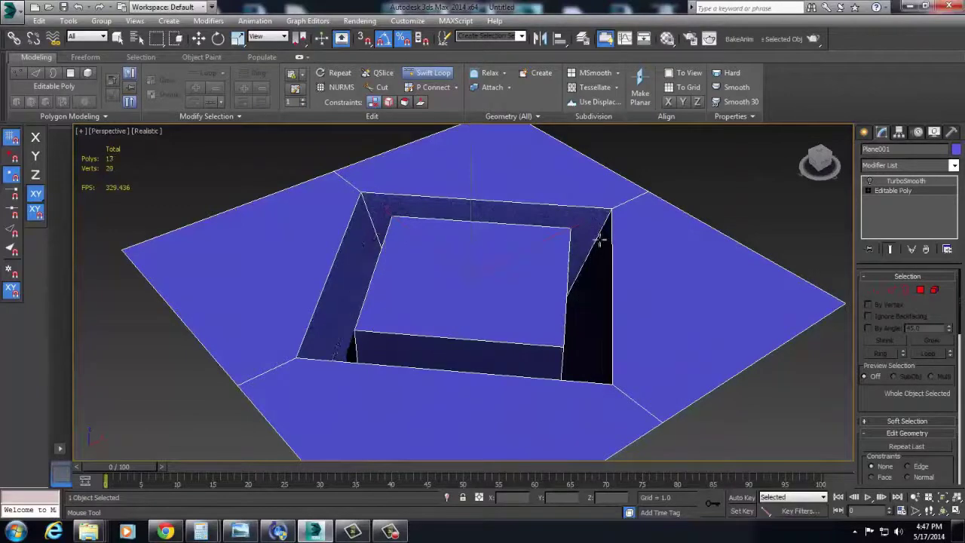
pyautogui.click(580, 276)
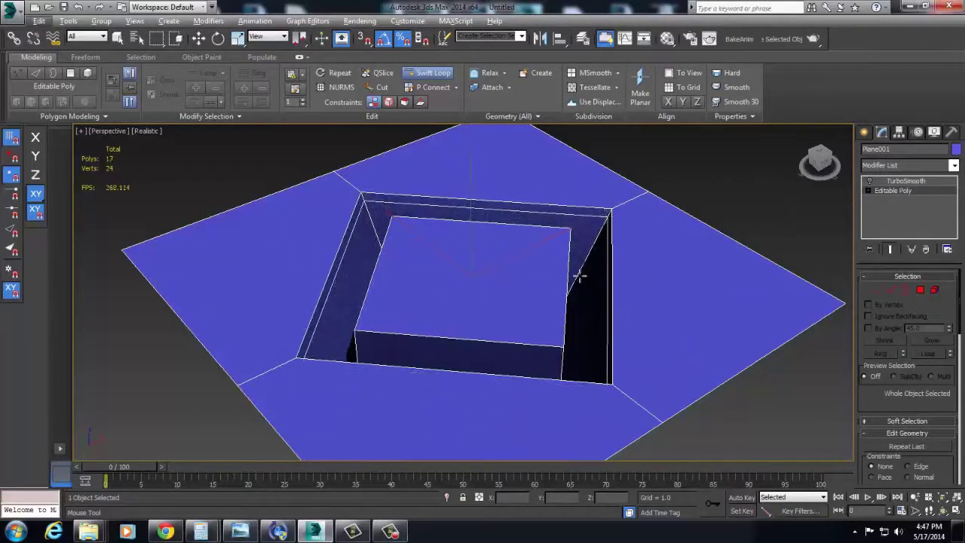
pyautogui.keyDown('alt'); pyautogui.moveTo(580, 276); pyautogui.dragTo(573, 297, button='middle'); pyautogui.keyUp('alt')
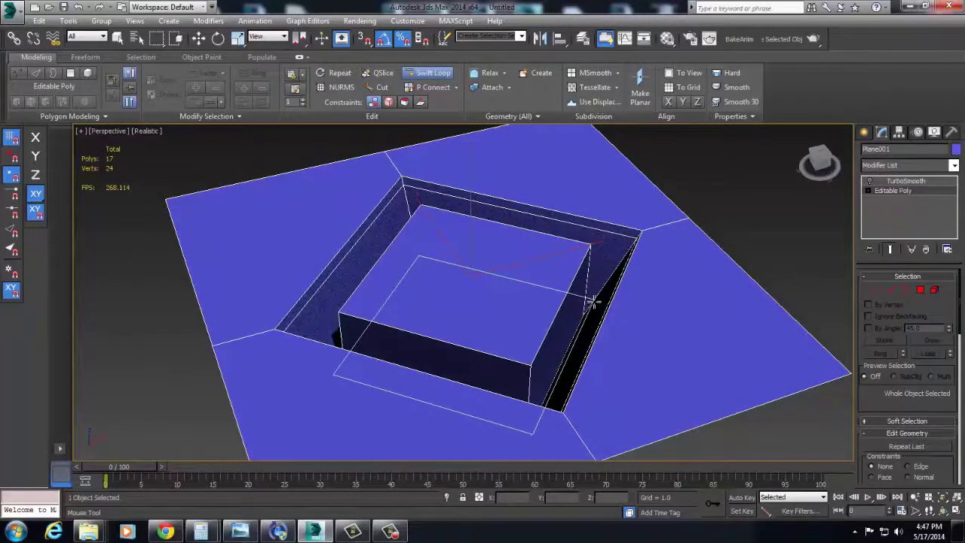
# Add Swift Loop edge loops around the raised block near its base and just below its top edge, checking the TurboSmooth result between them
pyautogui.click(588, 302)
pyautogui.click(869, 181)
pyautogui.keyDown('alt'); pyautogui.moveTo(814, 215); pyautogui.dragTo(860, 218, button='middle'); pyautogui.keyUp('alt')
pyautogui.click(870, 182)
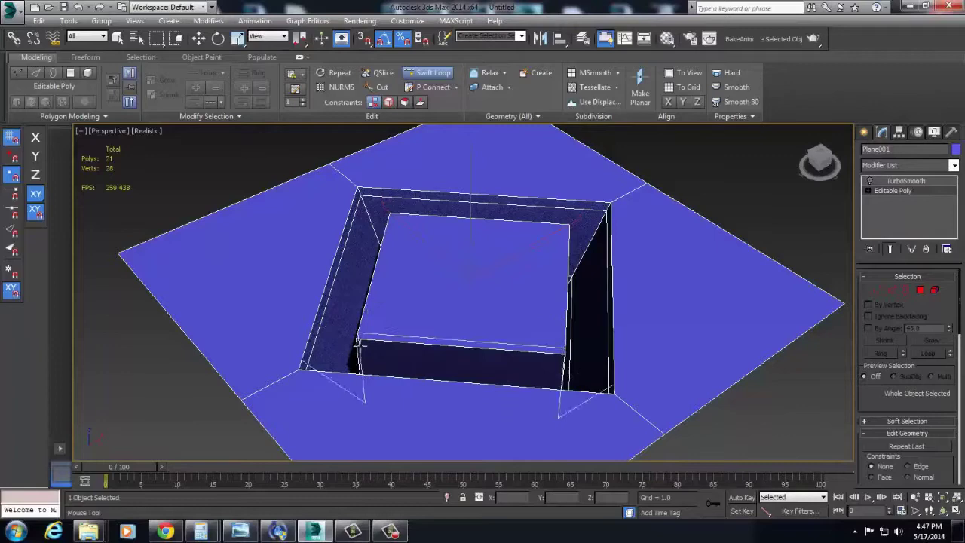
pyautogui.keyDown('alt'); pyautogui.moveTo(358, 342); pyautogui.dragTo(515, 320, button='middle'); pyautogui.keyUp('alt')
pyautogui.keyDown('alt'); pyautogui.moveTo(427, 349); pyautogui.dragTo(564, 329, button='middle'); pyautogui.keyUp('alt')
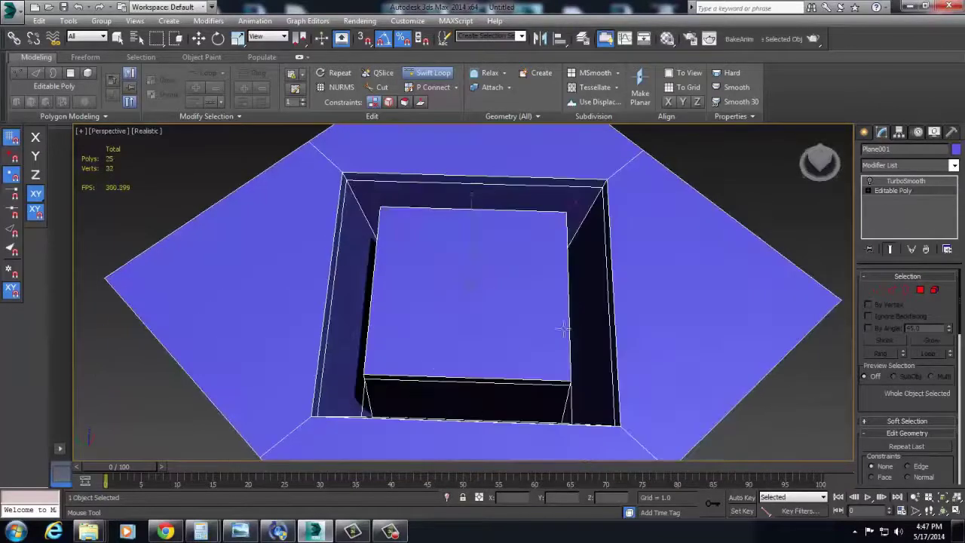
# Turn TurboSmooth back on, leave Swift Loop, and examine the smoothed recess without its wireframe
pyautogui.click(870, 181)
pyautogui.keyDown('alt'); pyautogui.moveTo(458, 411); pyautogui.dragTo(584, 354, button='middle'); pyautogui.keyUp('alt')
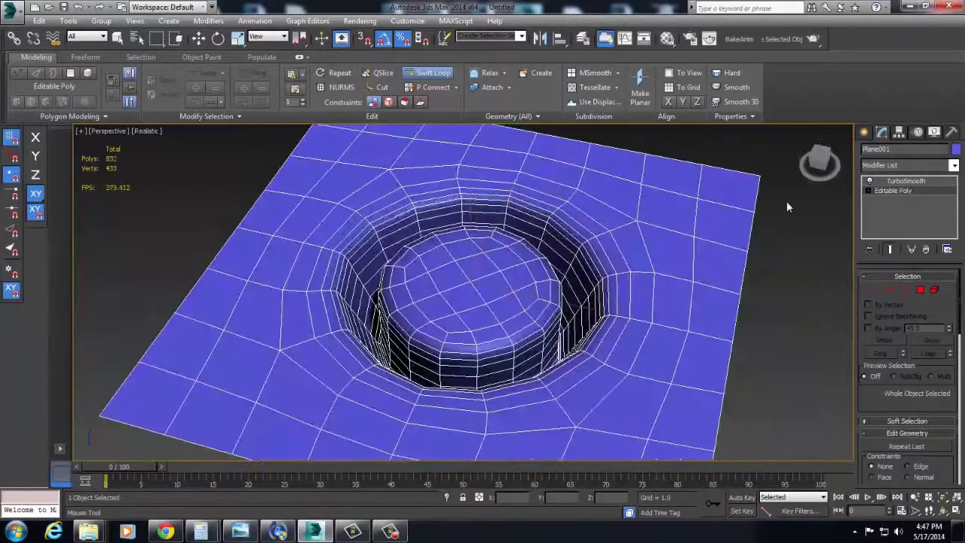
pyautogui.rightClick(787, 202)
pyautogui.click(787, 202)
pyautogui.keyDown('alt'); pyautogui.moveTo(806, 324); pyautogui.dragTo(716, 323, button='middle'); pyautogui.keyUp('alt')
pyautogui.scroll(-5, 683, 315)
pyautogui.scroll(4, 686, 314)
# Compare the recess from the Top view with TurboSmooth off and on
pyautogui.press('t')
pyautogui.scroll(4, 650, 276)
pyautogui.moveTo(570, 296); pyautogui.dragTo(750, 279, button='middle')
pyautogui.click(647, 244)
pyautogui.click(868, 182)
pyautogui.scroll(3, 628, 241)
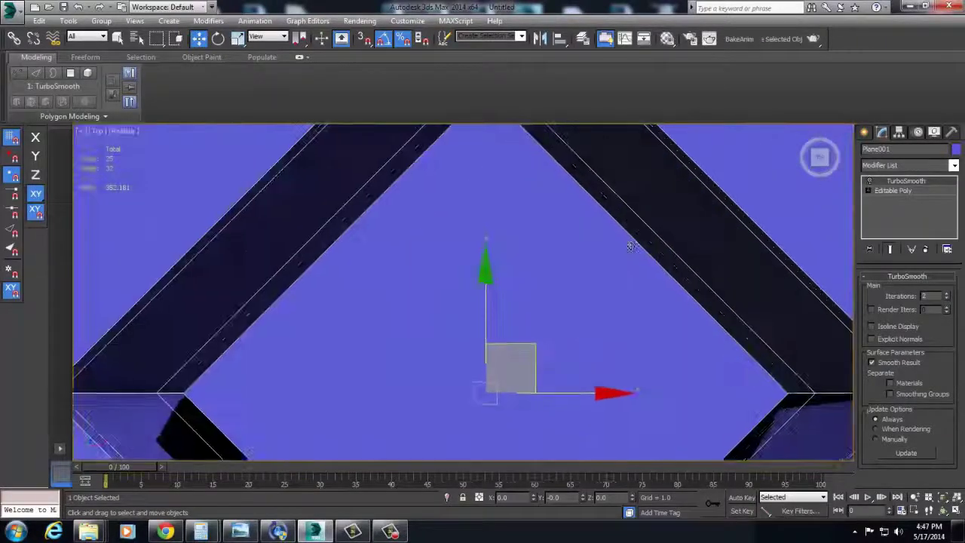
pyautogui.scroll(-3, 632, 243)
pyautogui.click(868, 182)
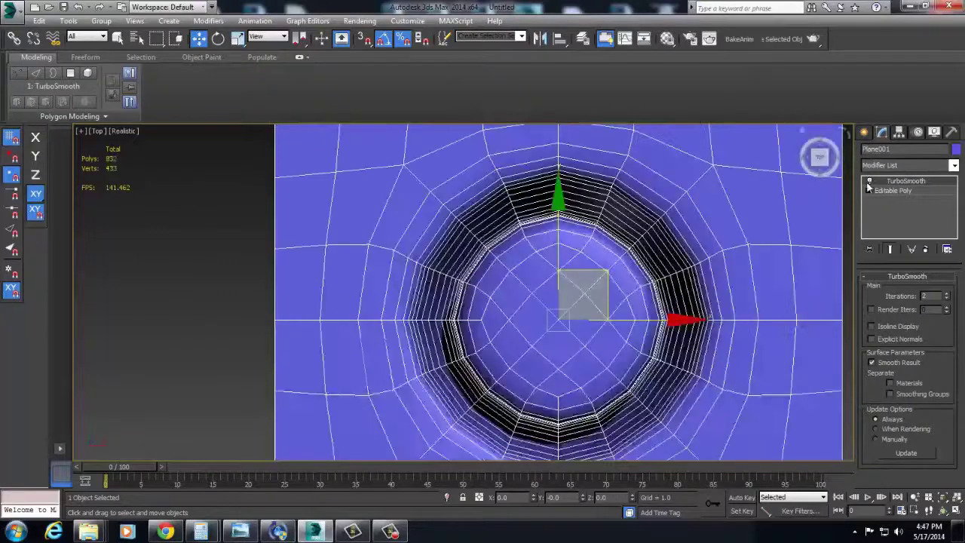
# Set the TurboSmooth iterations to 4 and examine the recess's roundness from the Top view without its wireframe
pyautogui.click(946, 294)
pyautogui.click(945, 294)
pyautogui.scroll(-4, 678, 264)
pyautogui.click(750, 269)
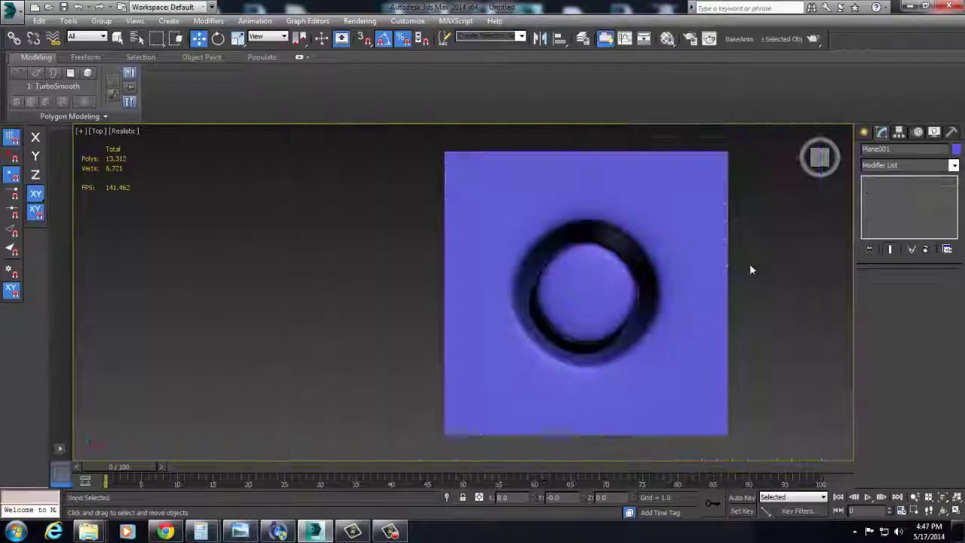
pyautogui.scroll(3, 750, 269)
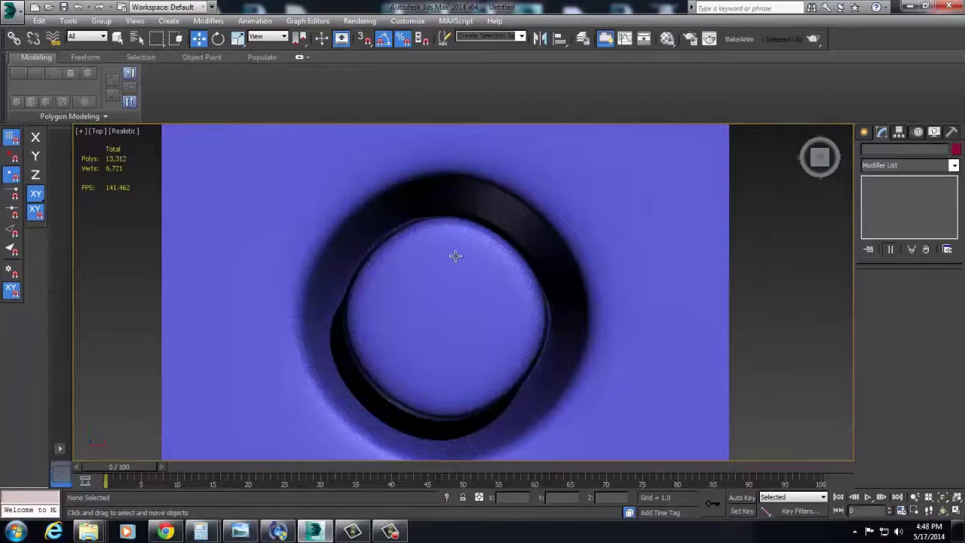
pyautogui.moveTo(455, 256)
pyautogui.keyDown('alt'); pyautogui.mouseDown(button='middle')
pyautogui.moveTo(451, 226)
pyautogui.moveTo(453, 252)
pyautogui.mouseUp(button='middle'); pyautogui.keyUp('alt')
pyautogui.press('t')
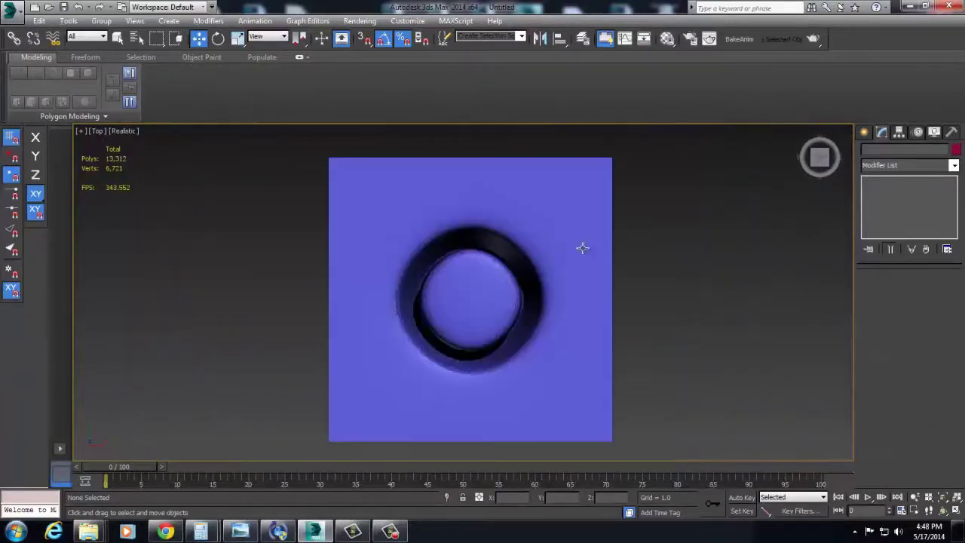
# With TurboSmooth hidden, connect the edges across the middle of the recess's upper-left side and join the outer midpoint to the plane's upper-left corner
pyautogui.click(539, 273)
pyautogui.click(869, 181)
pyautogui.moveTo(490, 248); pyautogui.dragTo(576, 288, button='middle')
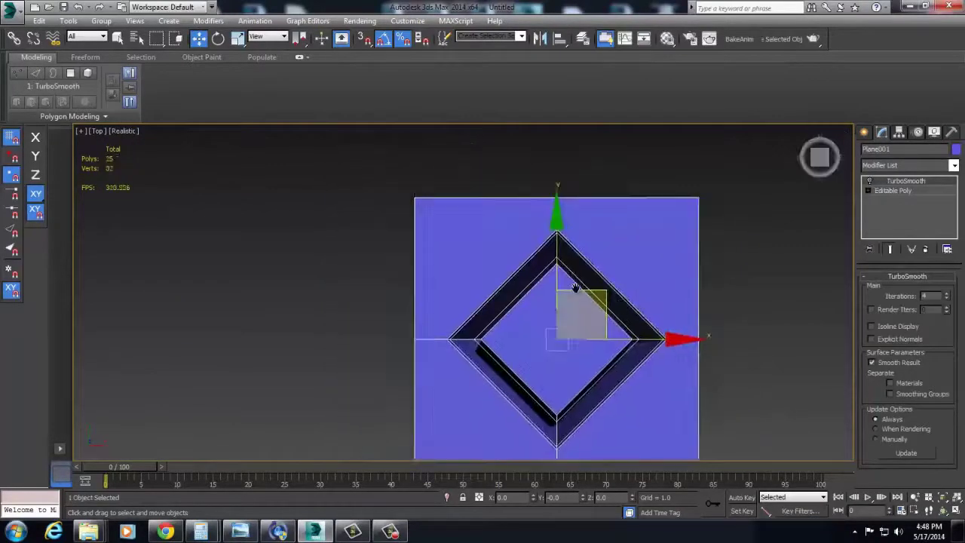
pyautogui.scroll(3, 538, 287)
pyautogui.scroll(-2, 510, 284)
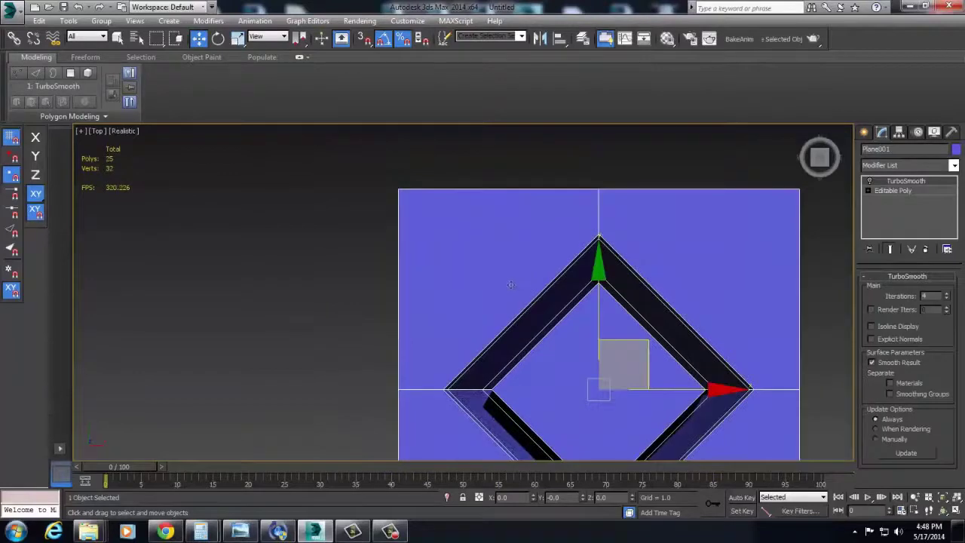
pyautogui.click(924, 195)
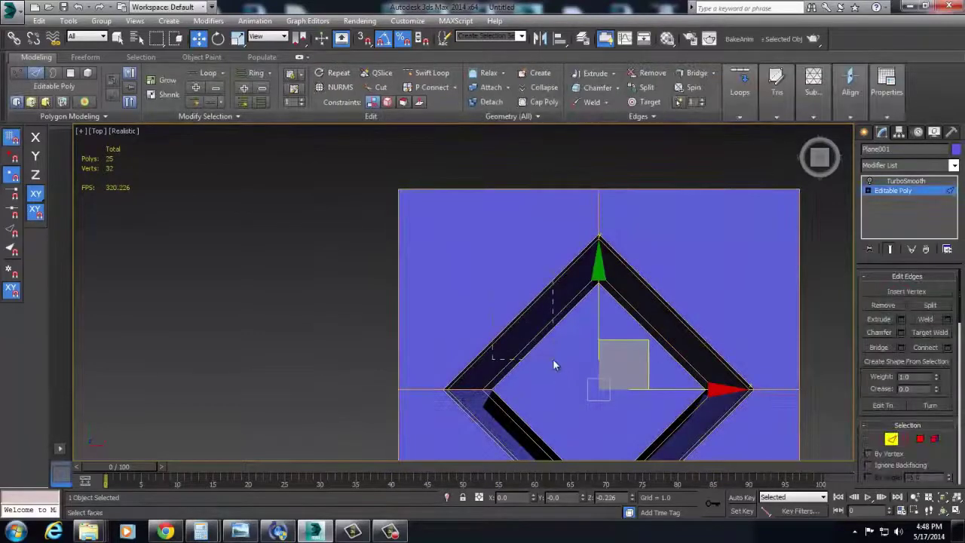
pyautogui.moveTo(553, 359); pyautogui.dragTo(554, 360)
pyautogui.press('1')
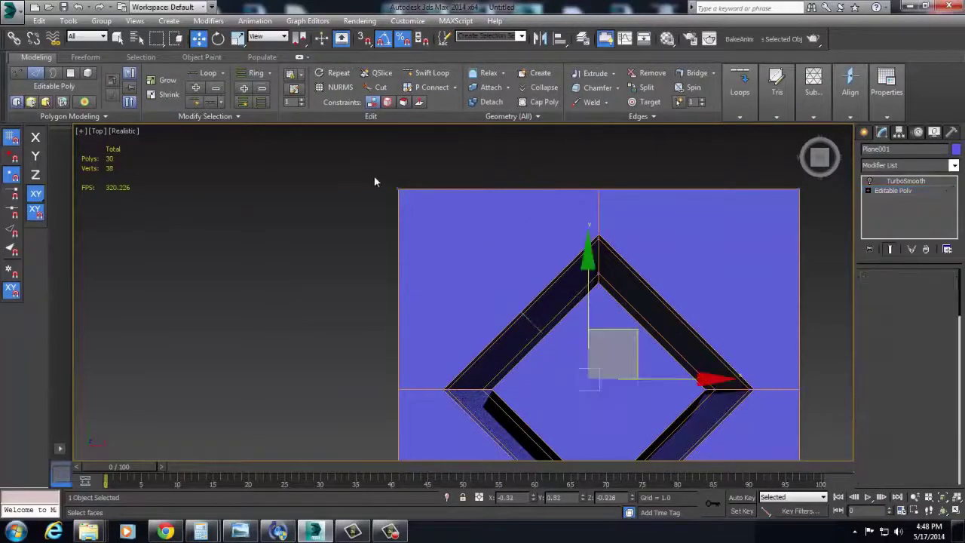
pyautogui.keyDown('ctrl'); pyautogui.moveTo(520, 311); pyautogui.dragTo(525, 315); pyautogui.keyUp('ctrl')
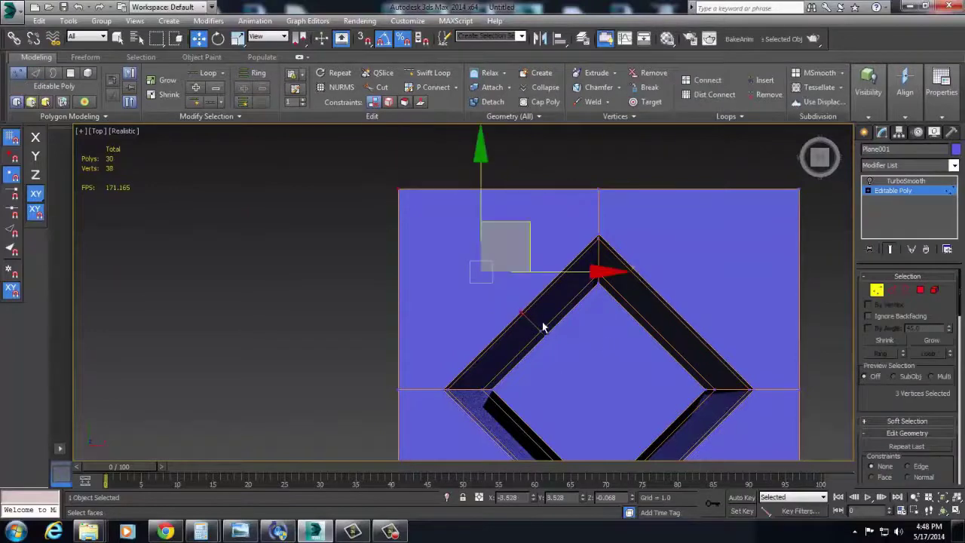
# Connect the edges across the middle of the recess's upper-right side and join the outer midpoint to the plane's upper-right corner
pyautogui.press('2')
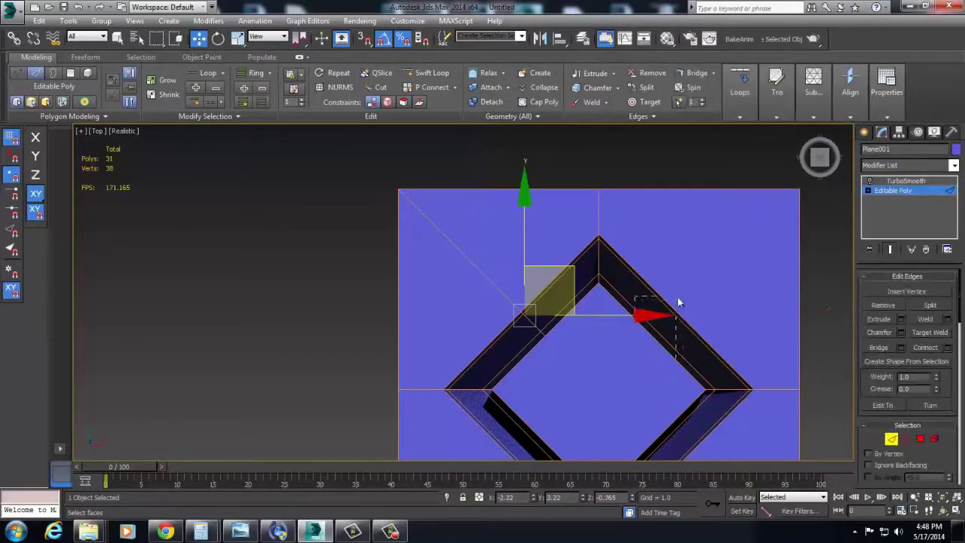
pyautogui.press('1')
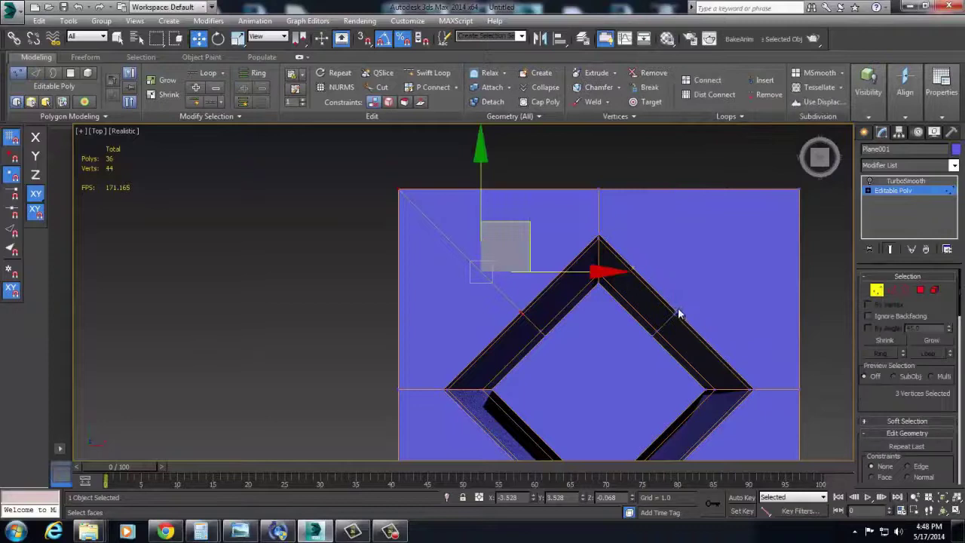
pyautogui.click(677, 312)
pyautogui.keyDown('ctrl'); pyautogui.click(799, 189); pyautogui.keyUp('ctrl')
pyautogui.hotkey('ctrl', 'shift', 'e')
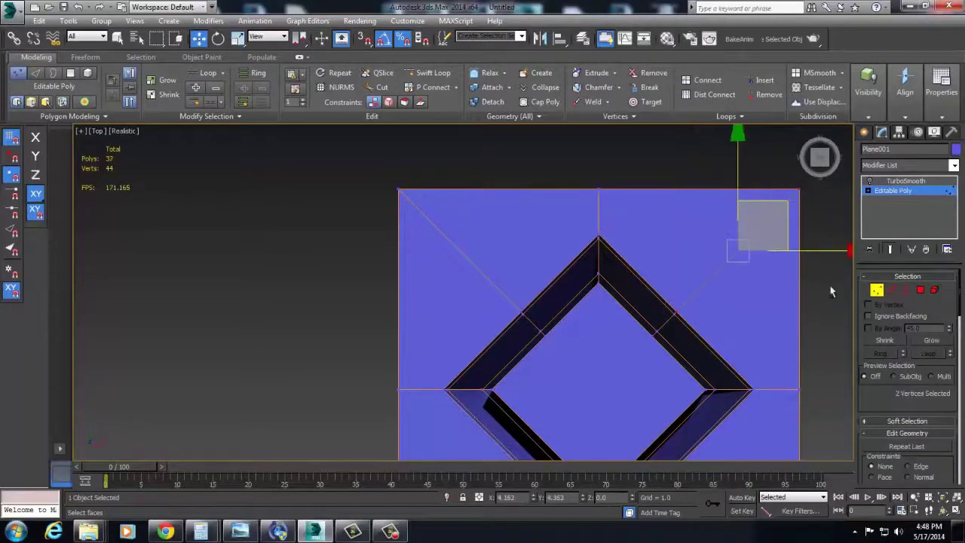
# Connect the edge ring across the middle of the recess's lower-right side and join the outer midpoint to the plane's lower-right corner
pyautogui.moveTo(671, 328); pyautogui.dragTo(665, 203, button='middle')
pyautogui.press('2')
pyautogui.click(658, 354)
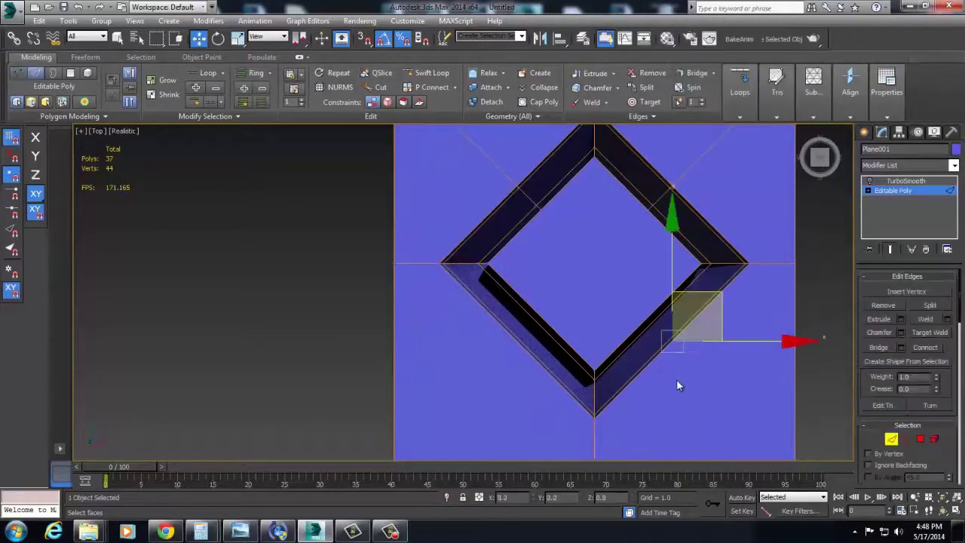
pyautogui.moveTo(729, 426); pyautogui.dragTo(698, 346, button='middle')
pyautogui.hotkey('alt', 'r')
pyautogui.hotkey('ctrl', 'shift', 'e')
pyautogui.press('1')
pyautogui.click(640, 262)
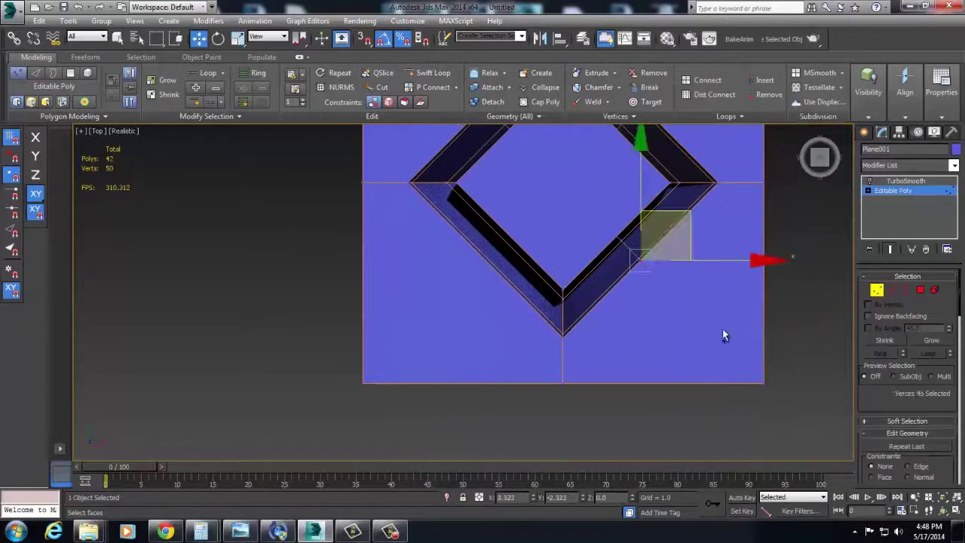
pyautogui.keyDown('ctrl'); pyautogui.moveTo(805, 431); pyautogui.dragTo(715, 375); pyautogui.keyUp('ctrl')
pyautogui.hotkey('ctrl', 'shift', 'e')
# Connect the edge ring across the middle of the recess's lower-left side and join the outer midpoint to the plane's lower-left corner
pyautogui.moveTo(511, 275); pyautogui.dragTo(642, 312, button='middle')
pyautogui.press('2')
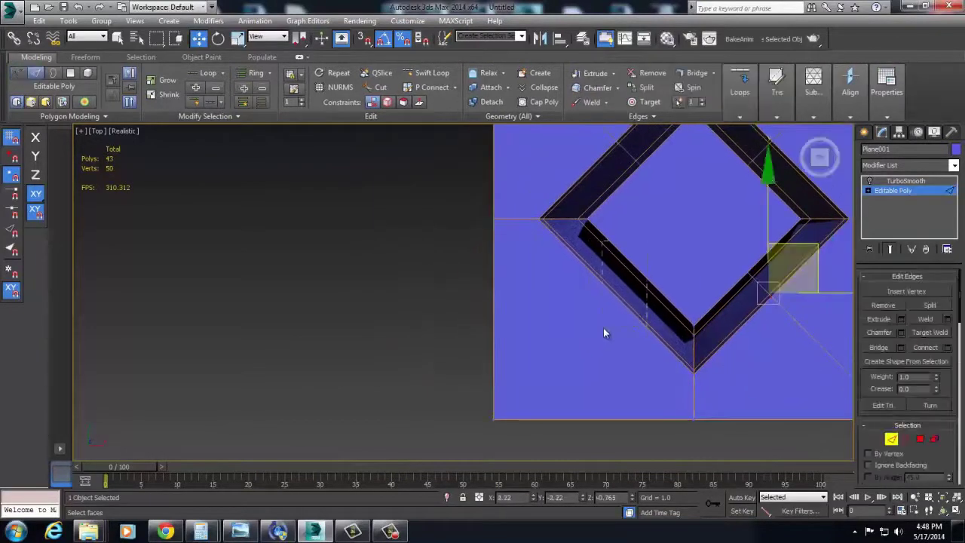
pyautogui.click(605, 325)
pyautogui.hotkey('alt', 'r')
pyautogui.hotkey('ctrl', 'shift', 'e')
pyautogui.press('1')
pyautogui.click(615, 300)
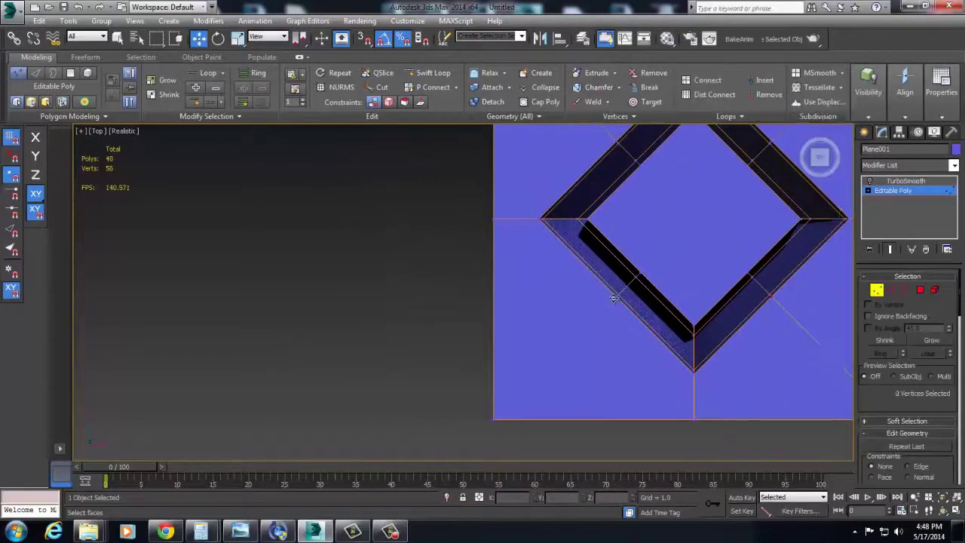
pyautogui.keyDown('ctrl'); pyautogui.moveTo(472, 369); pyautogui.dragTo(536, 420); pyautogui.keyUp('ctrl')
pyautogui.hotkey('ctrl', 'shift', 'e')
pyautogui.moveTo(730, 329); pyautogui.dragTo(680, 357, button='middle')
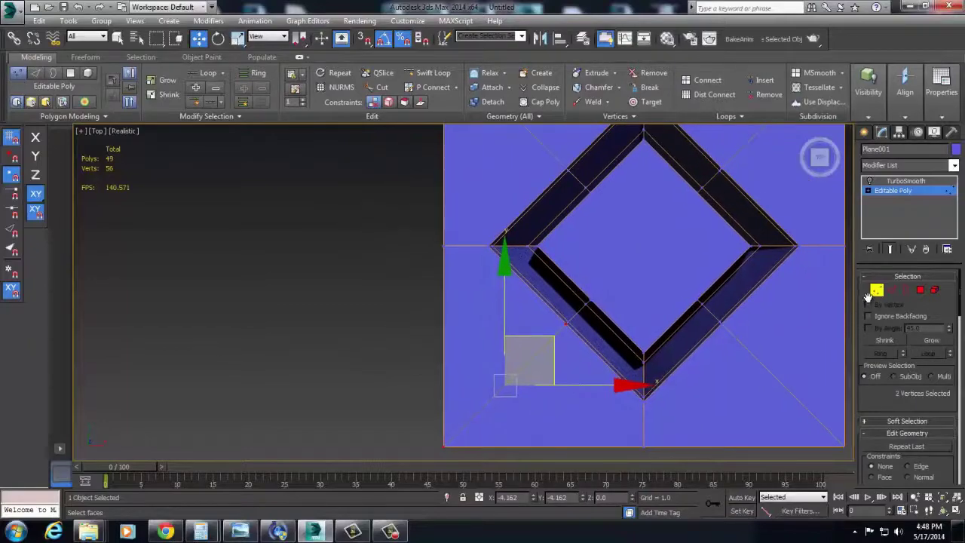
# Leave vertex editing, turn TurboSmooth back on, and examine the smoothed recess without its wireframe
pyautogui.click(876, 290)
pyautogui.click(869, 181)
pyautogui.keyDown('alt'); pyautogui.moveTo(628, 392); pyautogui.dragTo(647, 351, button='middle'); pyautogui.keyUp('alt')
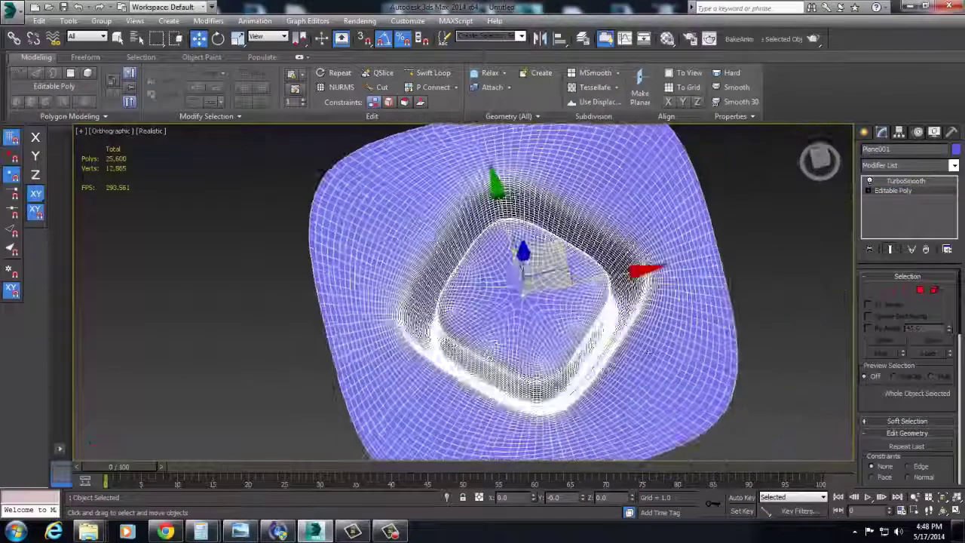
pyautogui.click(743, 292)
pyautogui.keyDown('alt'); pyautogui.moveTo(743, 291); pyautogui.dragTo(485, 316, button='middle'); pyautogui.keyUp('alt')
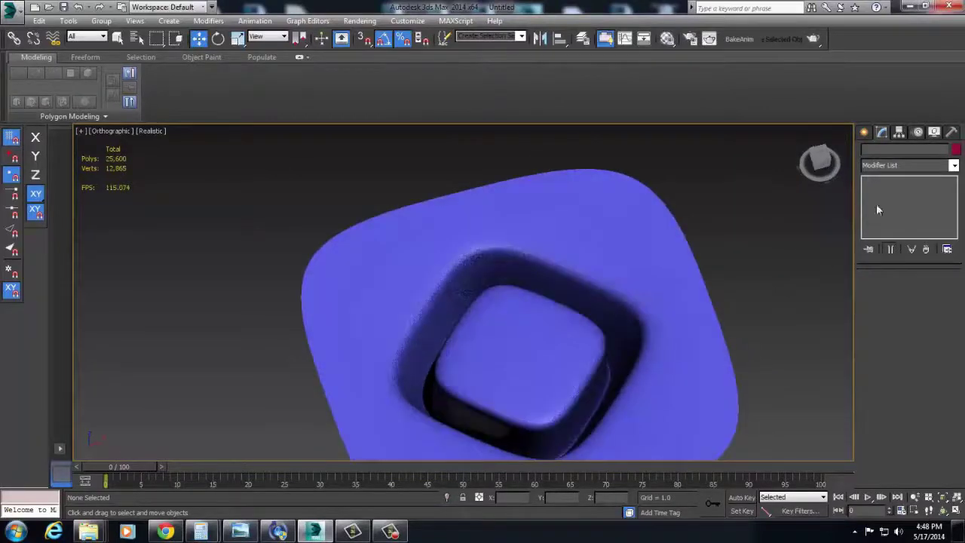
# Set the plane's TurboSmooth iterations to 1 and view the mesh from the Top
pyautogui.click(623, 298)
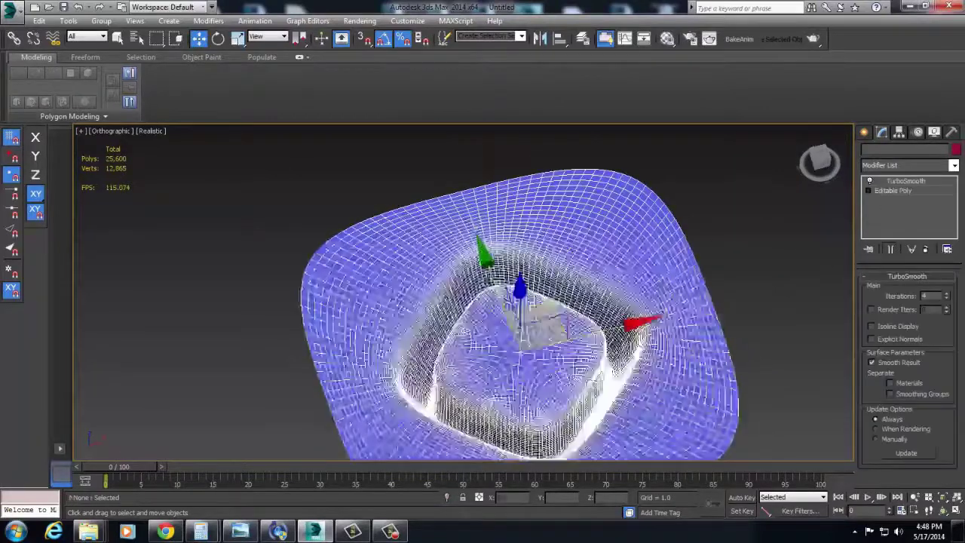
pyautogui.click(947, 299)
pyautogui.click(946, 300)
pyautogui.doubleClick(947, 299)
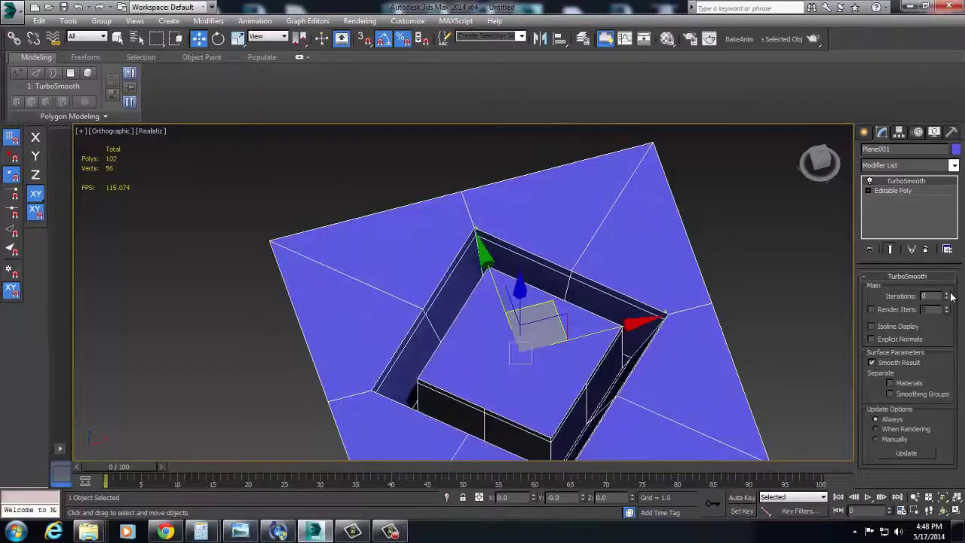
pyautogui.click(948, 296)
pyautogui.keyDown('alt'); pyautogui.moveTo(699, 294); pyautogui.dragTo(603, 324, button='middle'); pyautogui.keyUp('alt')
pyautogui.press('t')
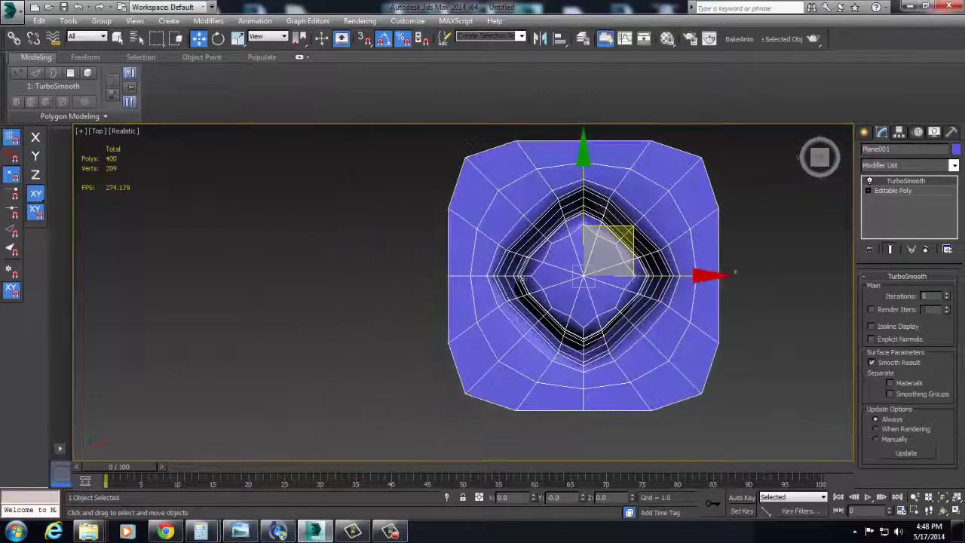
# Hide TurboSmooth and select the edge loop just below the recess's rim at the Editable Poly edge level
pyautogui.click(871, 183)
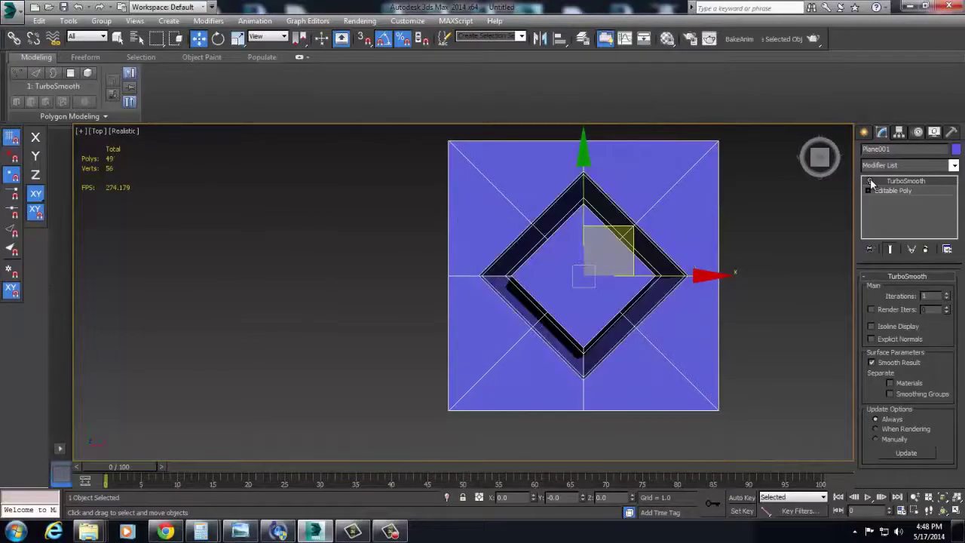
pyautogui.keyDown('alt'); pyautogui.moveTo(450, 302); pyautogui.dragTo(487, 339, button='middle'); pyautogui.keyUp('alt')
pyautogui.scroll(5, 524, 311)
pyautogui.scroll(-3, 487, 336)
pyautogui.moveTo(683, 357); pyautogui.dragTo(620, 336, button='middle')
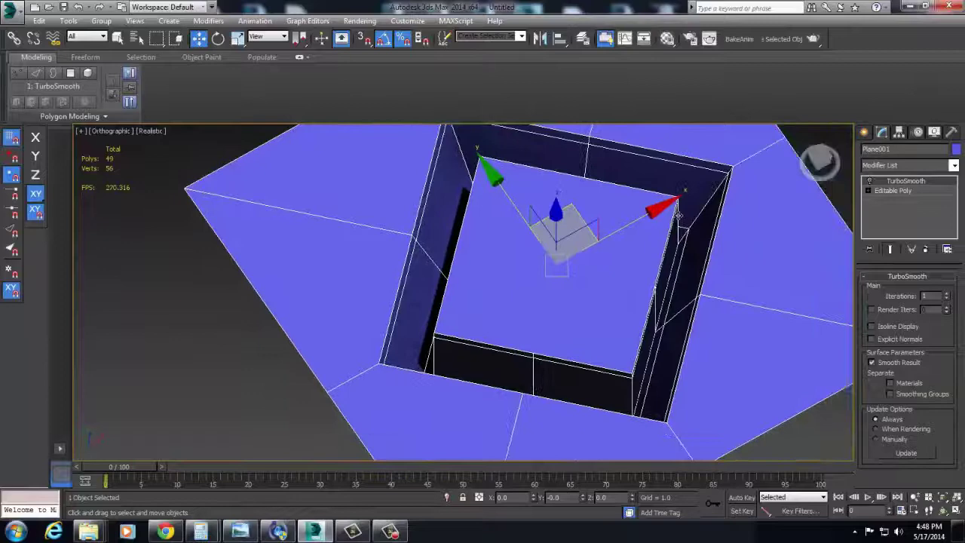
pyautogui.click(925, 192)
pyautogui.press('2')
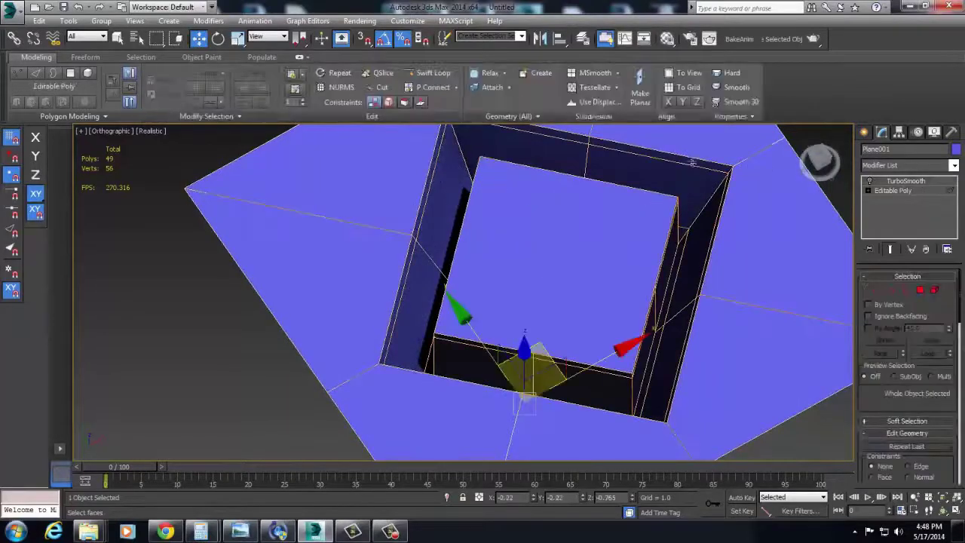
pyautogui.doubleClick(686, 164)
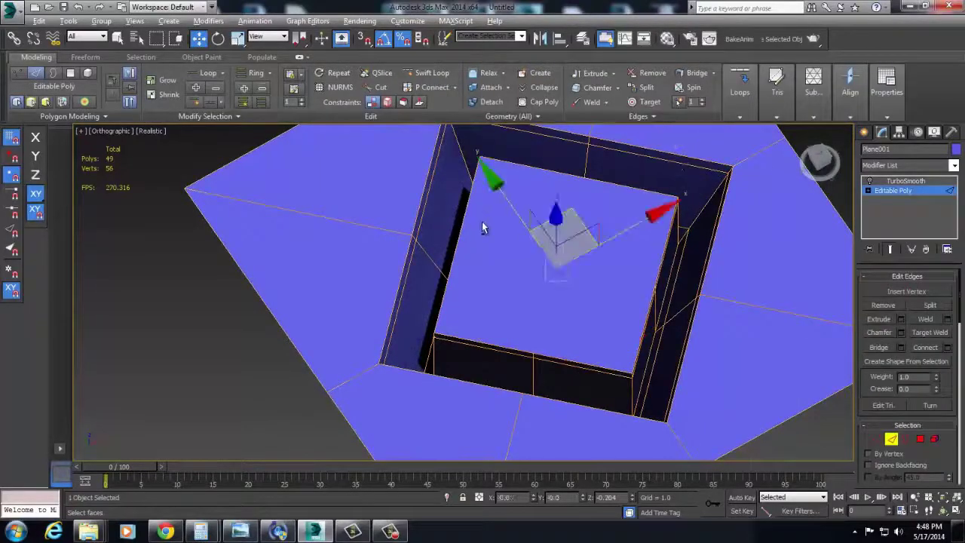
pyautogui.keyDown('alt'); pyautogui.moveTo(482, 222); pyautogui.dragTo(573, 309, button='middle'); pyautogui.keyUp('alt')
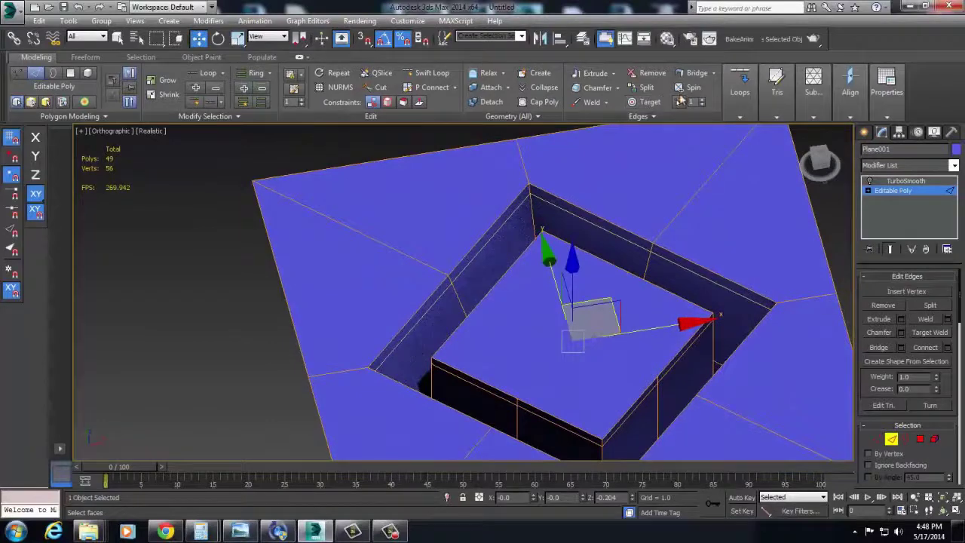
# Try rounding the selected edge loop with the Circle operation of Loop Tools and undo the change
pyautogui.click(741, 90)
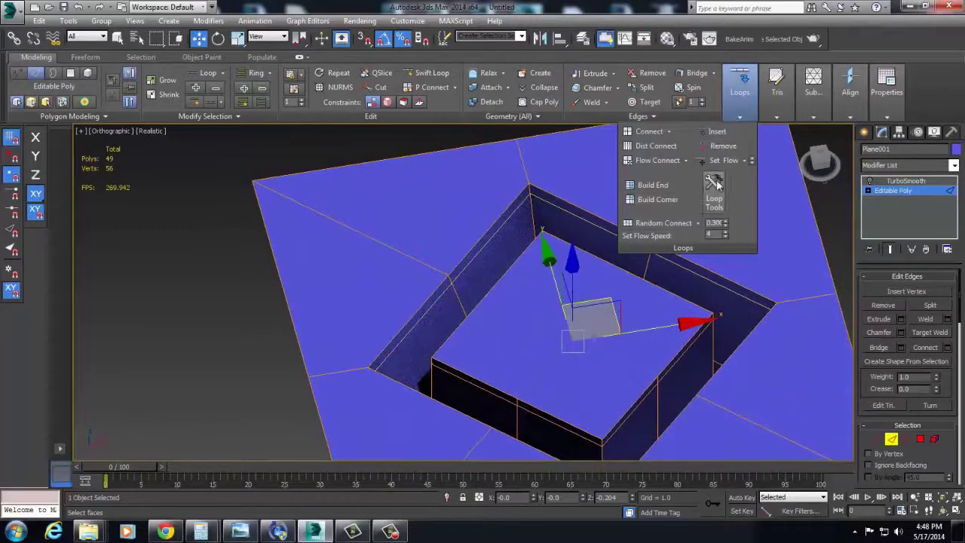
pyautogui.click(713, 183)
pyautogui.click(121, 338)
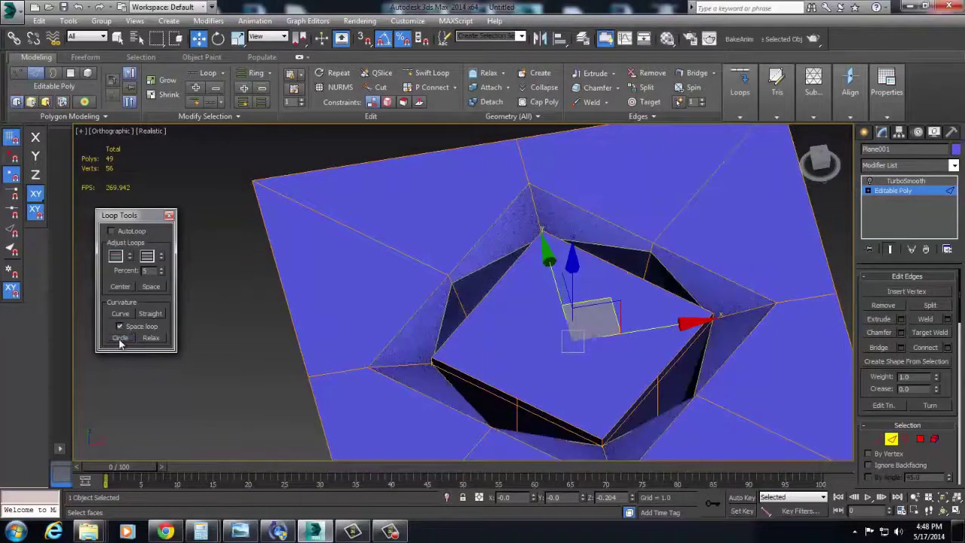
pyautogui.keyDown('alt'); pyautogui.moveTo(592, 384); pyautogui.dragTo(671, 390, button='middle'); pyautogui.keyUp('alt')
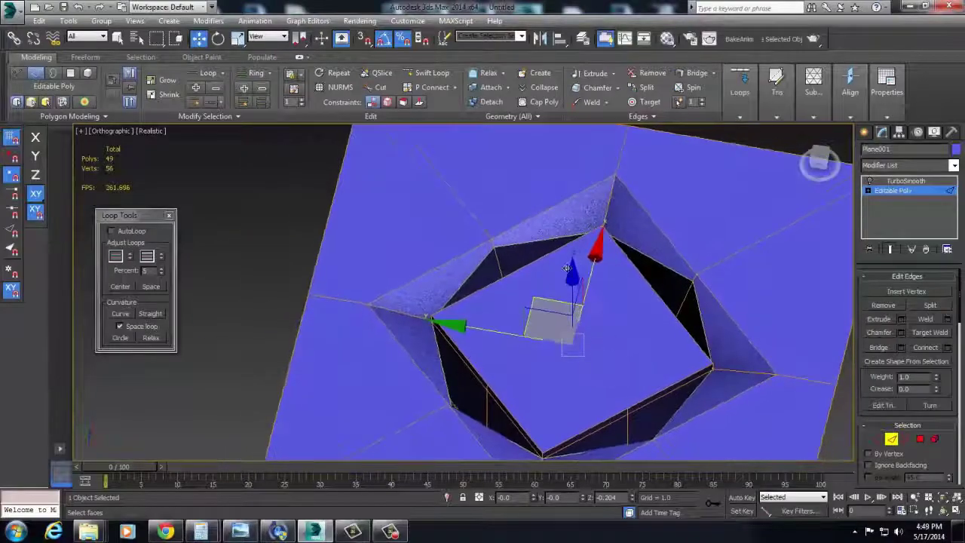
pyautogui.hotkey('ctrl', 'z')
pyautogui.keyDown('alt'); pyautogui.moveTo(629, 319); pyautogui.dragTo(699, 344, button='middle'); pyautogui.keyUp('alt')
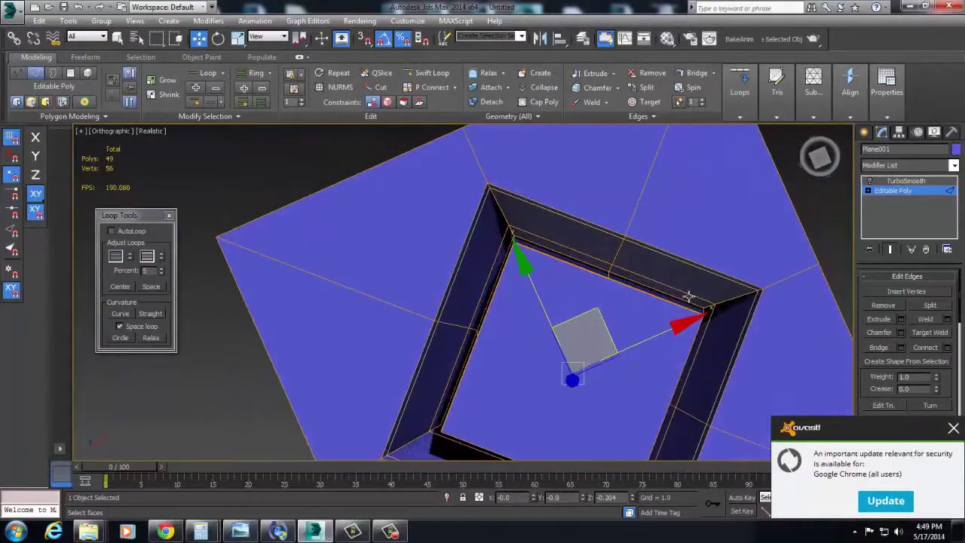
# Round the selected edge loops inside the recess with the Circle operation of Loop Tools
pyautogui.keyDown('alt'); pyautogui.moveTo(760, 378); pyautogui.dragTo(760, 298, button='middle'); pyautogui.keyUp('alt')
pyautogui.click(953, 430)
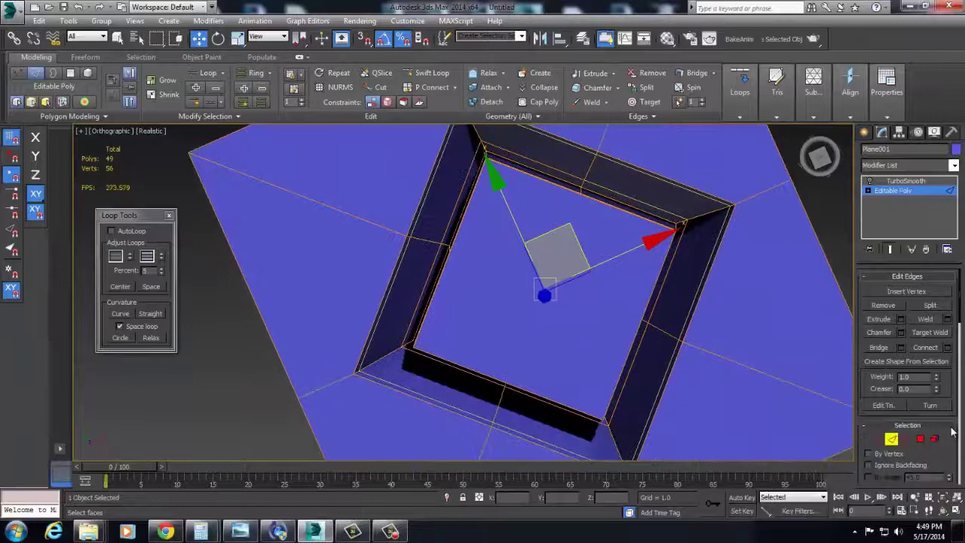
pyautogui.scroll(-3, 939, 450)
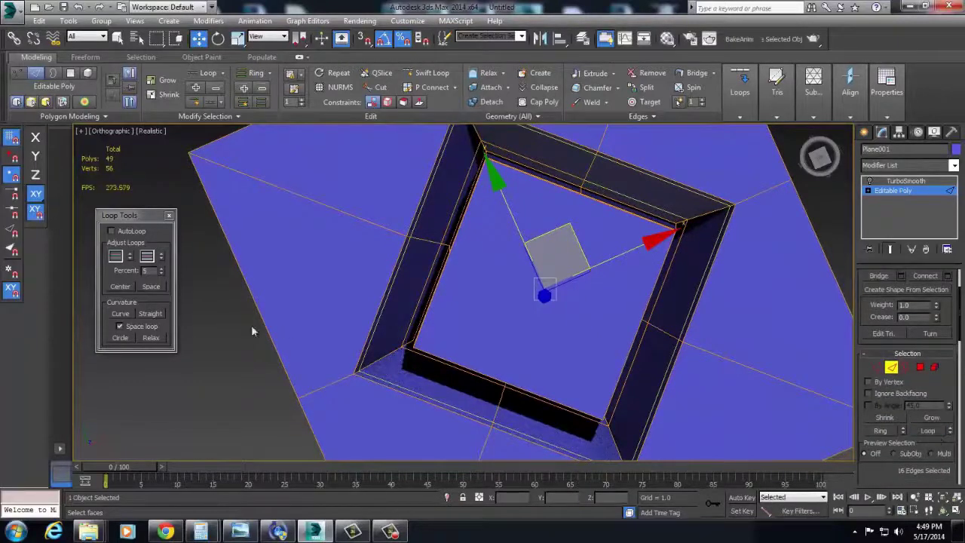
pyautogui.click(119, 338)
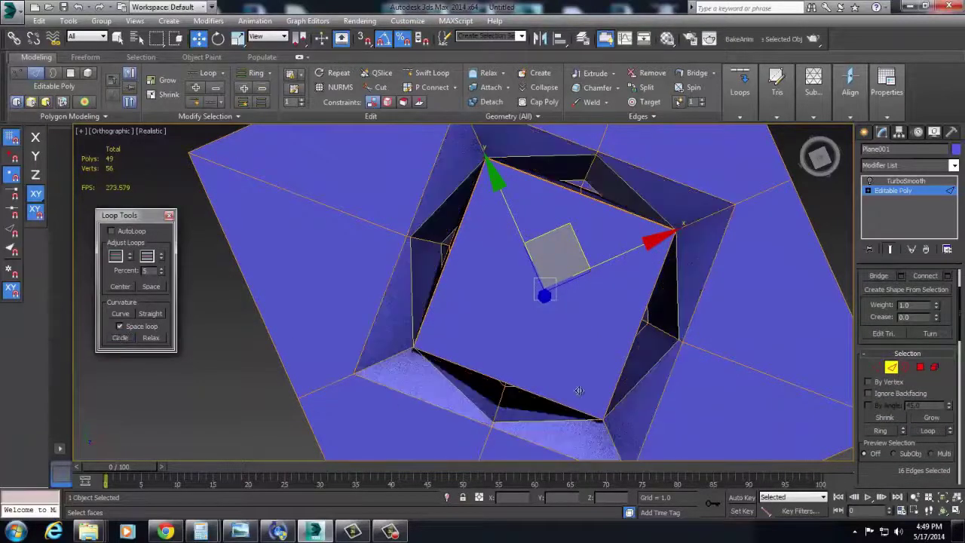
# Select the recess's outer rim edge loop and round it with the Circle operation of Loop Tools
pyautogui.keyDown('alt'); pyautogui.moveTo(579, 391); pyautogui.dragTo(618, 330, button='middle'); pyautogui.keyUp('alt')
pyautogui.click(704, 218)
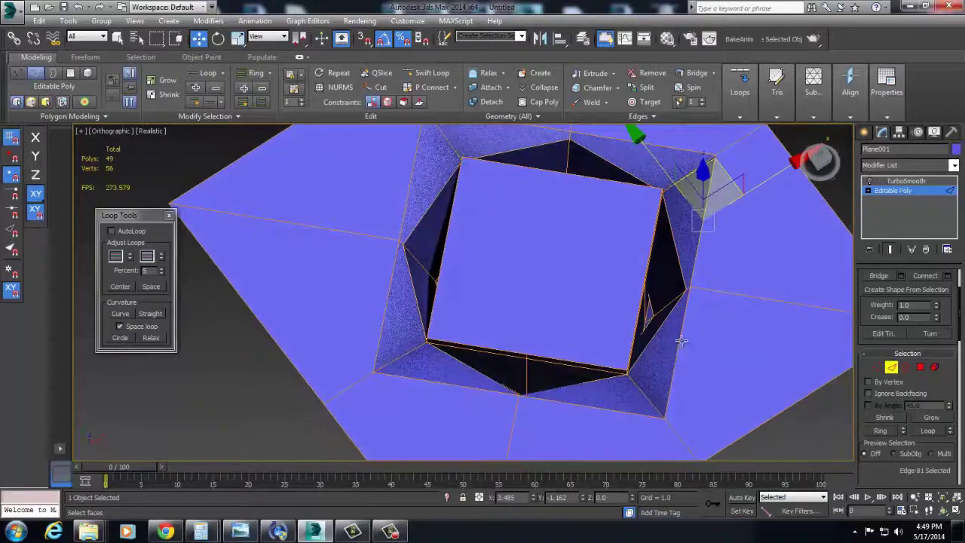
pyautogui.click(632, 413)
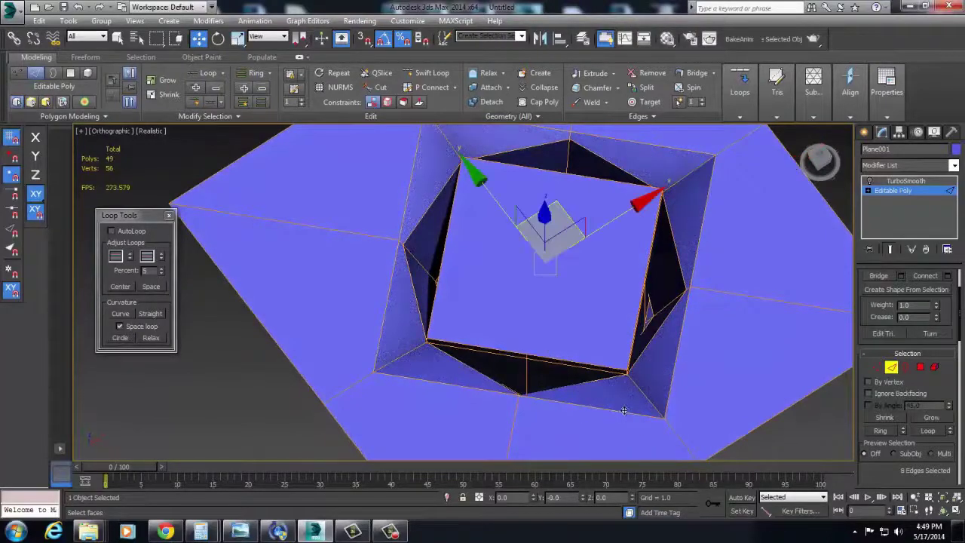
pyautogui.click(119, 336)
# Select the edge loop just below the recess's rim and make it circular with Loop Tools
pyautogui.keyDown('alt'); pyautogui.moveTo(388, 334); pyautogui.dragTo(608, 309, button='middle'); pyautogui.keyUp('alt')
pyautogui.click(602, 322)
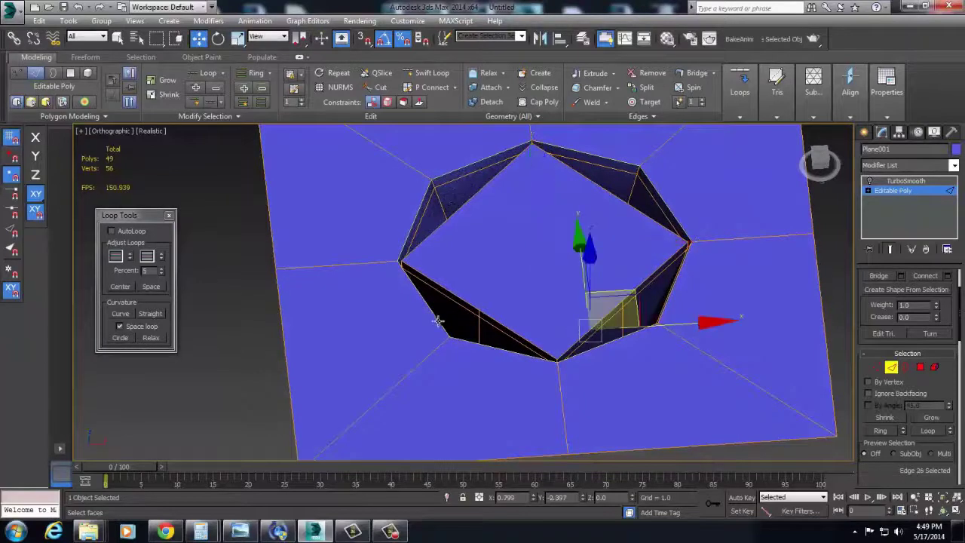
pyautogui.doubleClick(480, 321)
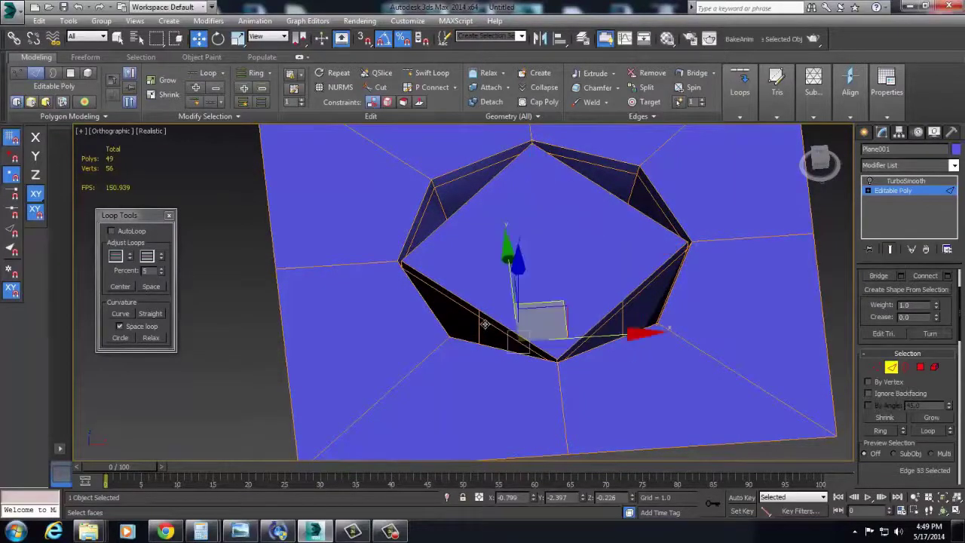
pyautogui.click(120, 338)
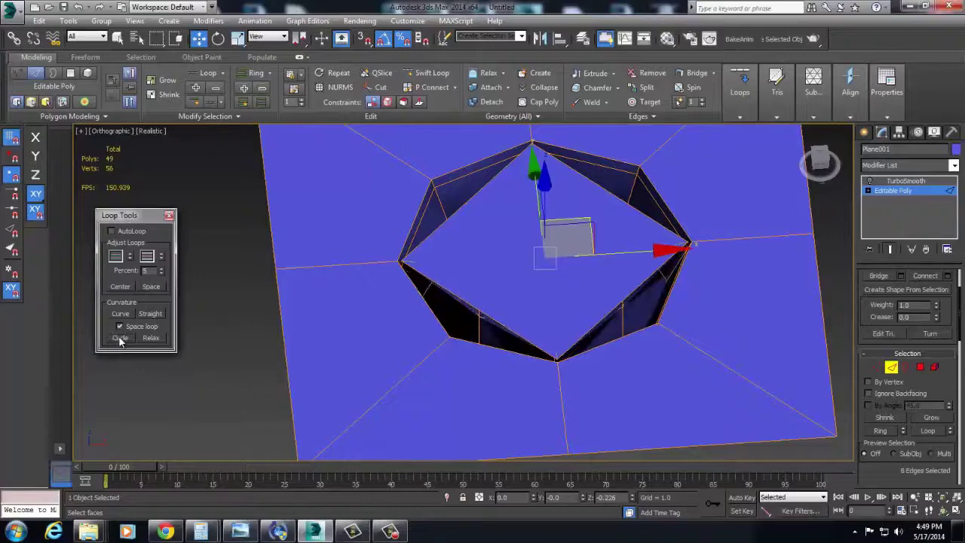
# Reshape the recess's centre polygon into a regular one with GeoPoly and scale it uniformly to 70 percent
pyautogui.press('4')
pyautogui.press('3')
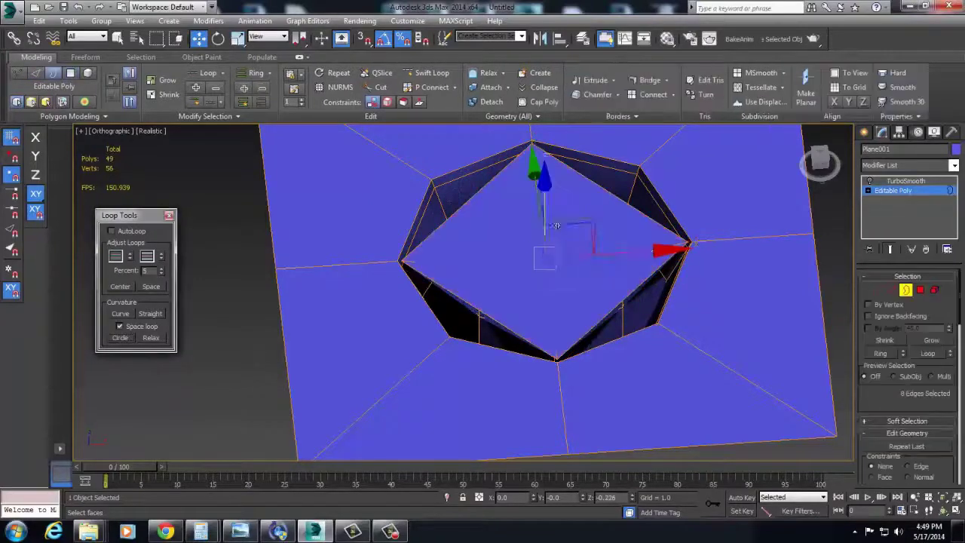
pyautogui.press('4')
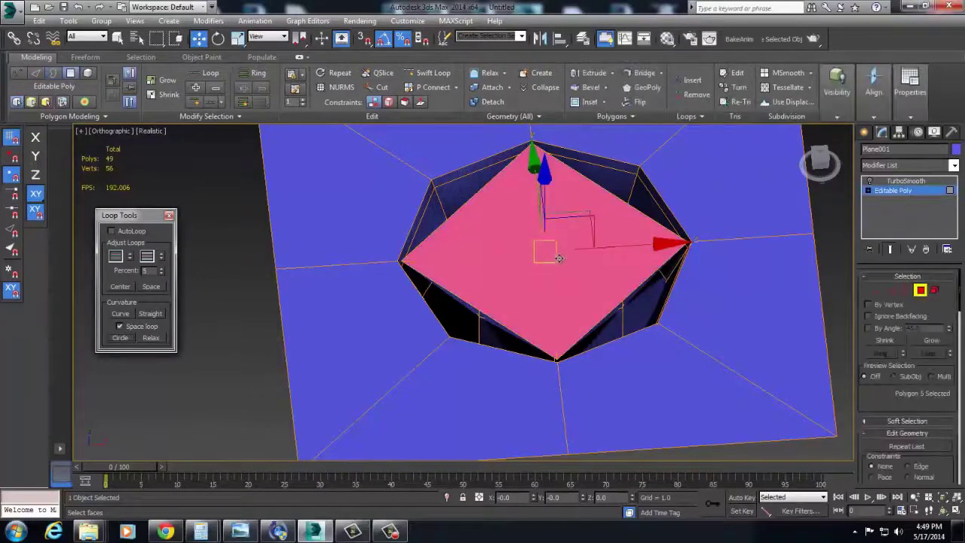
pyautogui.click(641, 87)
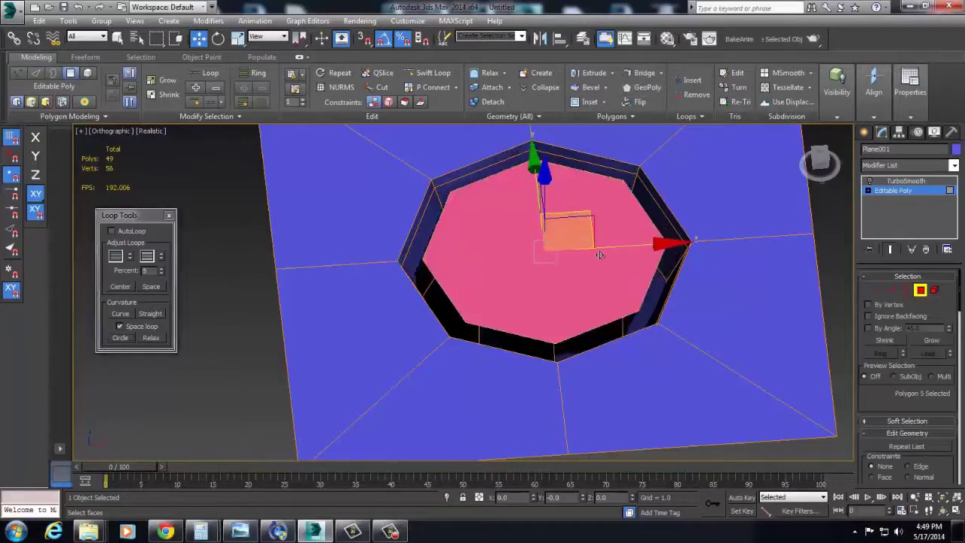
pyautogui.keyDown('alt'); pyautogui.moveTo(600, 254); pyautogui.dragTo(603, 251, button='middle'); pyautogui.keyUp('alt')
pyautogui.press('r')
pyautogui.moveTo(544, 246); pyautogui.dragTo(543, 268)
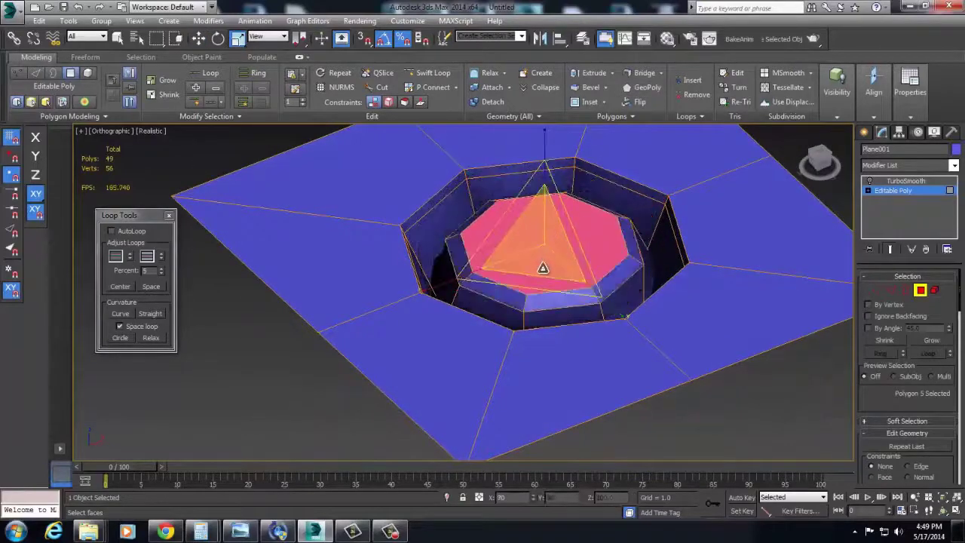
# Leave polygon editing, show the TurboSmooth result again, and deselect the plane
pyautogui.keyDown('alt'); pyautogui.moveTo(544, 269); pyautogui.dragTo(584, 293, button='middle'); pyautogui.keyUp('alt')
pyautogui.click(891, 249)
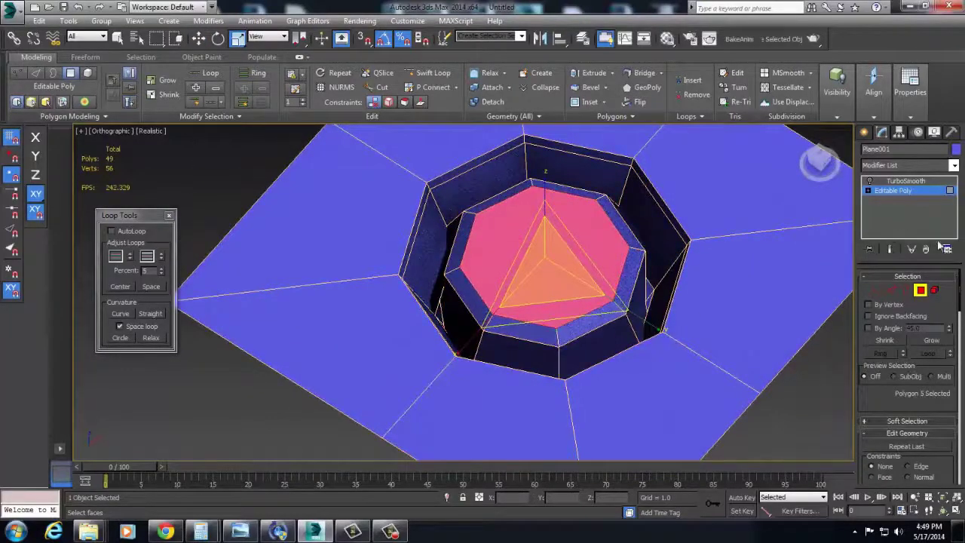
pyautogui.click(892, 191)
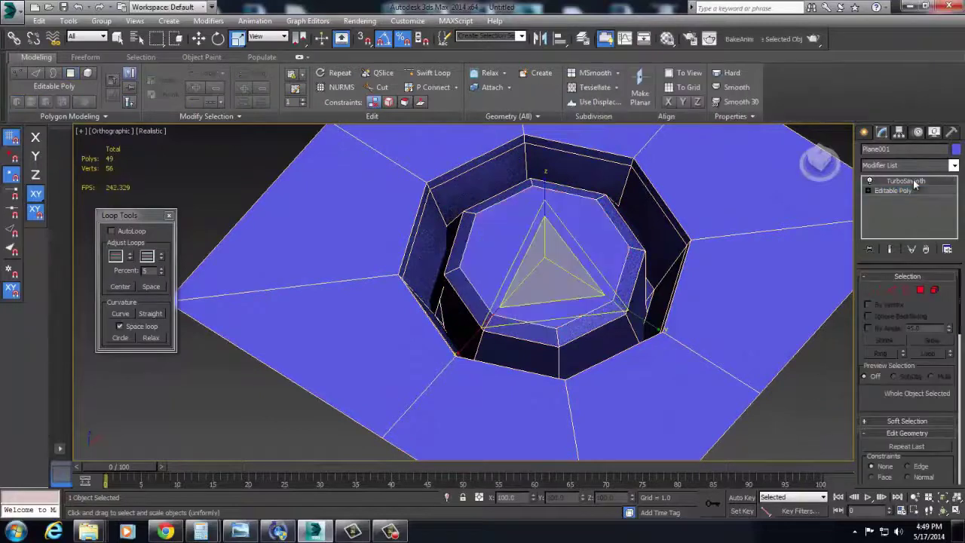
pyautogui.click(915, 183)
pyautogui.keyDown('alt'); pyautogui.moveTo(664, 248); pyautogui.dragTo(650, 262, button='middle'); pyautogui.keyUp('alt')
pyautogui.scroll(-4, 649, 262)
pyautogui.click(829, 295)
pyautogui.keyDown('alt'); pyautogui.moveTo(695, 321); pyautogui.dragTo(645, 327, button='middle'); pyautogui.keyUp('alt')
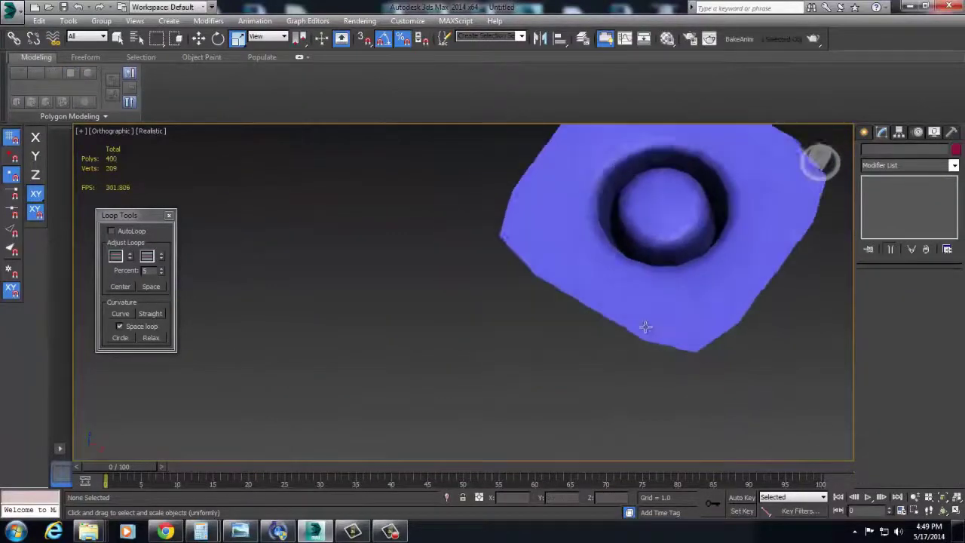
# Examine the smoothed recess and its raised centre in the Perspective view, with and without the wireframe
pyautogui.press('z')
pyautogui.click(502, 274)
pyautogui.keyDown('alt'); pyautogui.moveTo(498, 270); pyautogui.dragTo(515, 236, button='middle'); pyautogui.keyUp('alt')
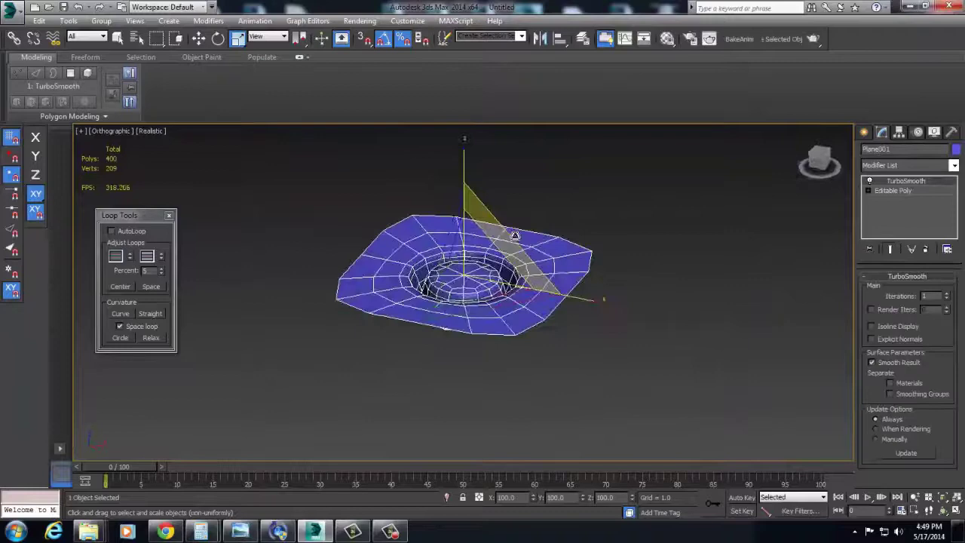
pyautogui.moveTo(571, 247); pyautogui.dragTo(650, 324, button='middle')
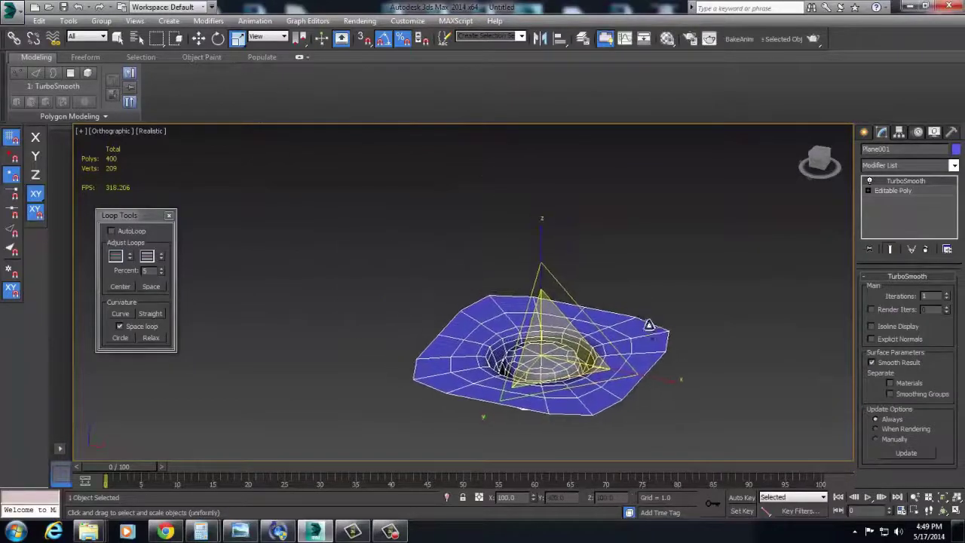
pyautogui.press('p')
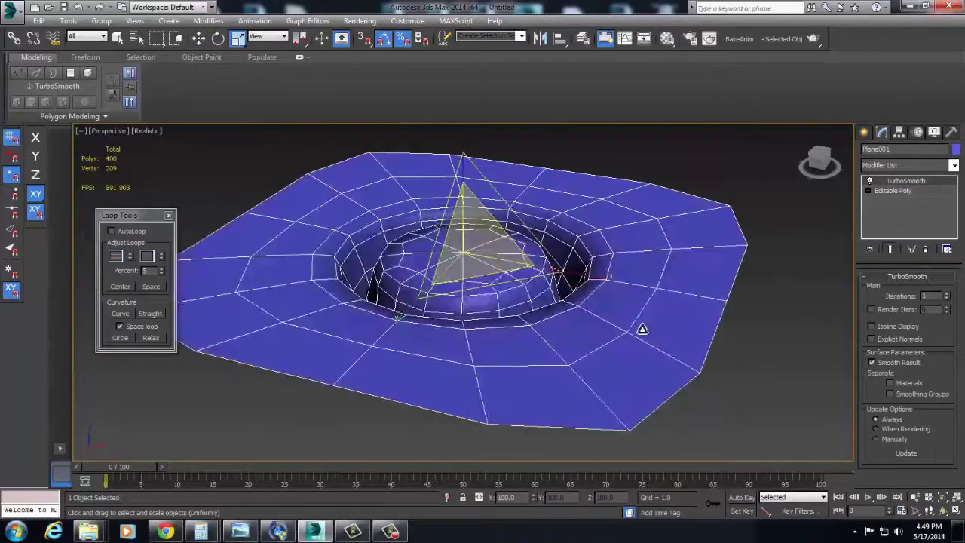
pyautogui.keyDown('alt'); pyautogui.moveTo(618, 336); pyautogui.dragTo(513, 365, button='middle'); pyautogui.keyUp('alt')
pyautogui.scroll(-5, 499, 379)
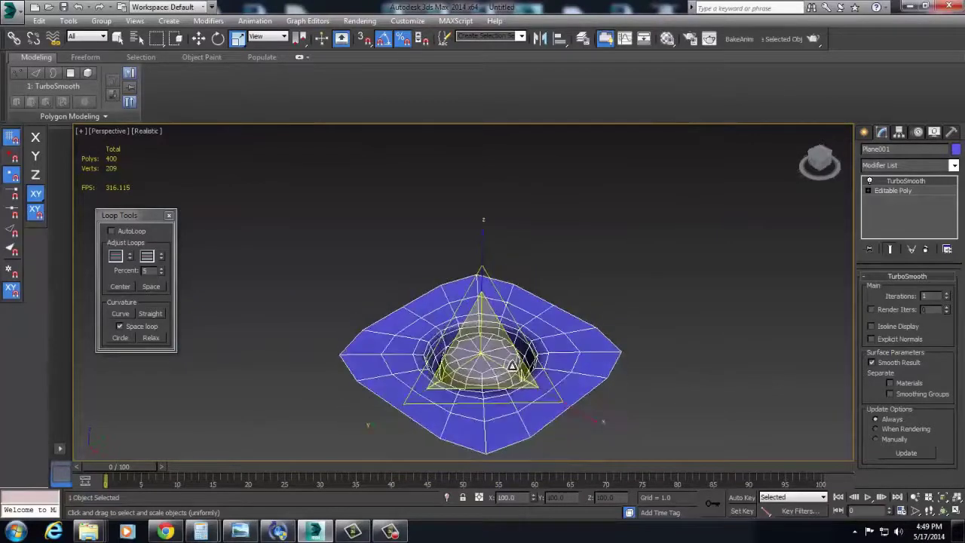
pyautogui.scroll(4, 513, 365)
pyautogui.click(784, 254)
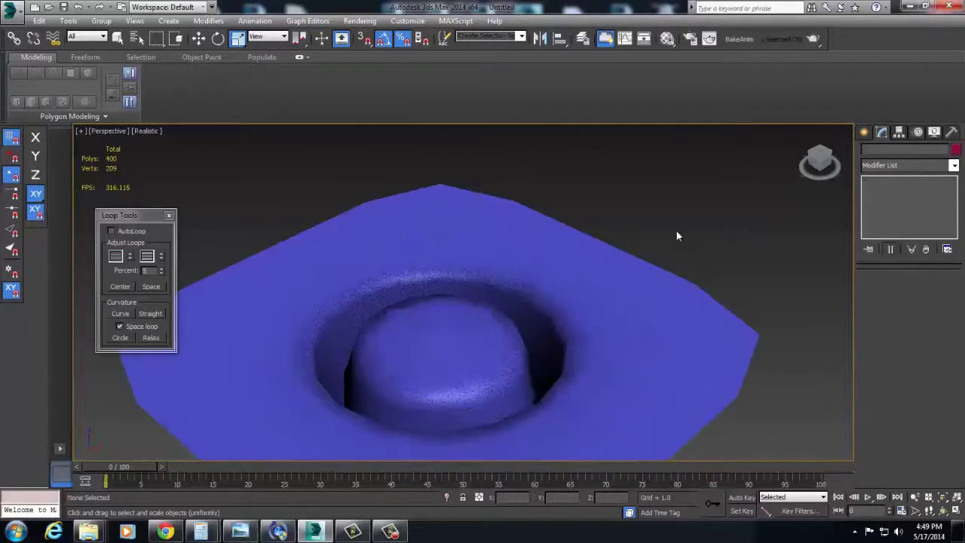
pyautogui.click(592, 364)
pyautogui.scroll(-4, 588, 357)
pyautogui.moveTo(573, 357); pyautogui.dragTo(630, 333, button='middle')
pyautogui.moveTo(630, 334); pyautogui.dragTo(622, 339)
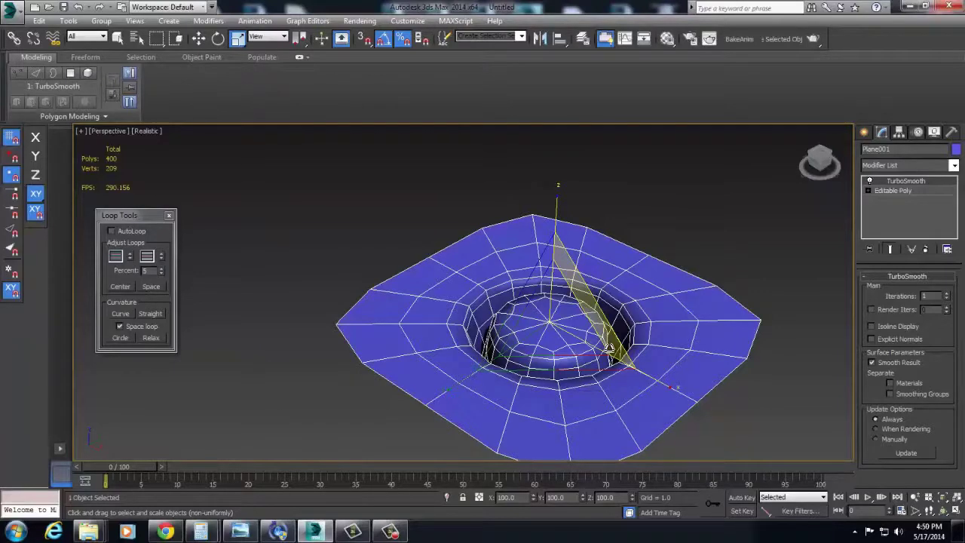
pyautogui.press('z')
pyautogui.click(713, 389)
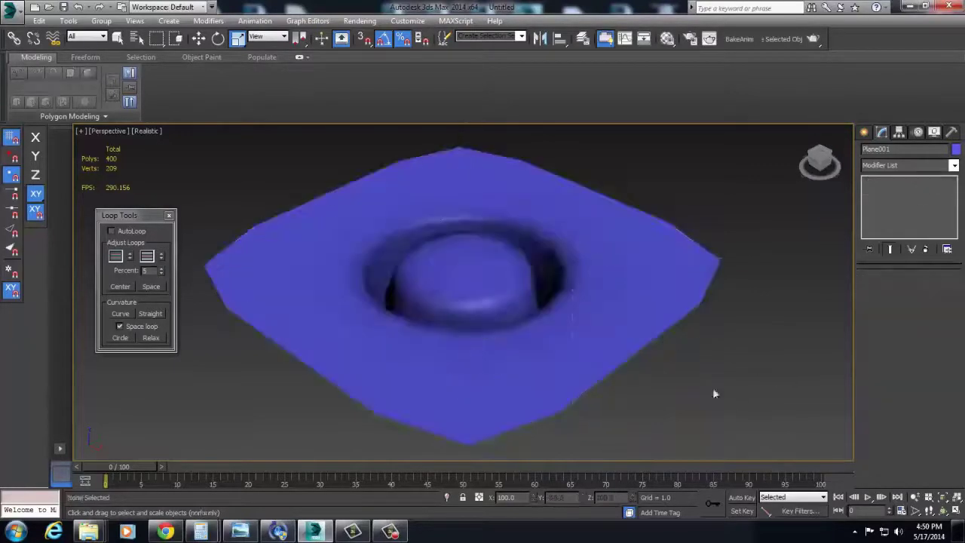
# Delete the recess plane and create a new rectangular plane in the Perspective view
pyautogui.click(530, 258)
pyautogui.press('Delete')
pyautogui.rightClick(532, 298)
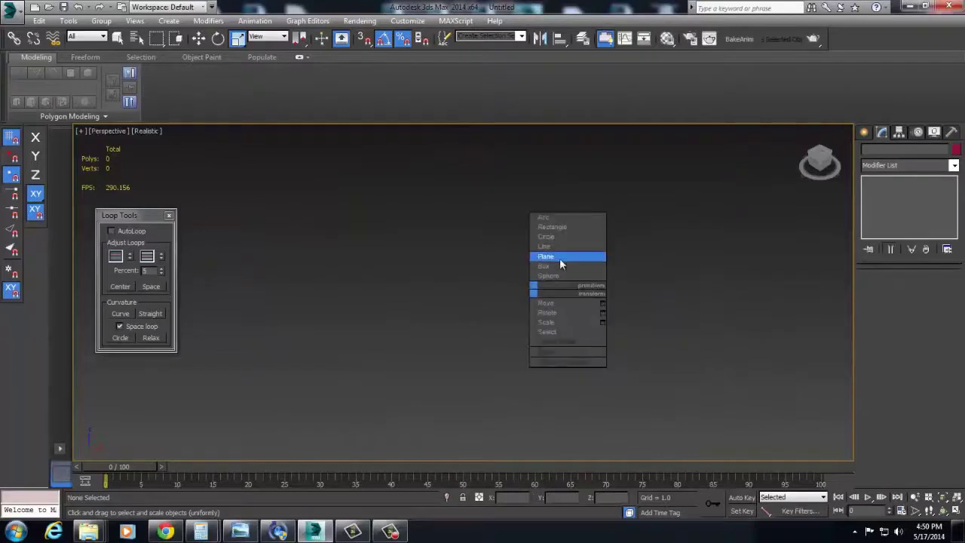
pyautogui.click(559, 258)
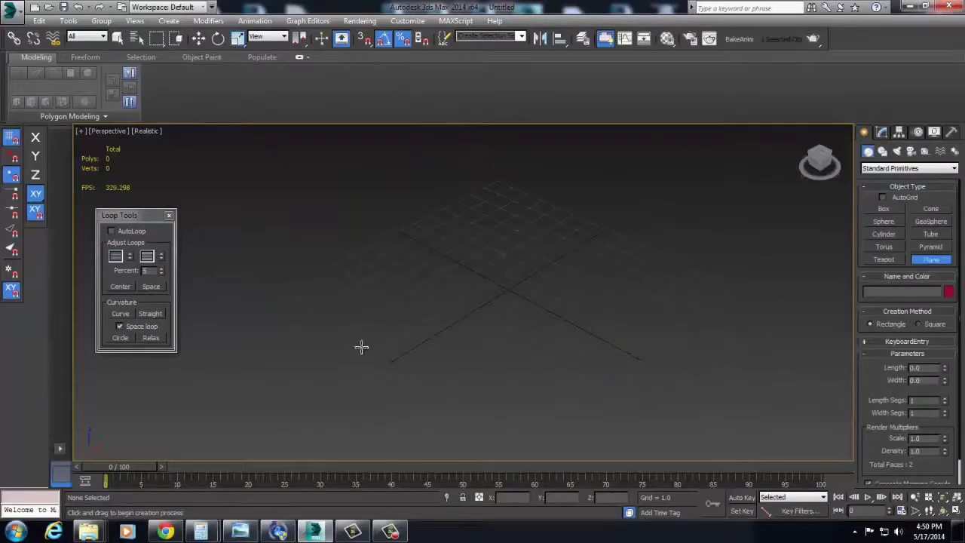
pyautogui.moveTo(389, 384); pyautogui.dragTo(797, 282)
# Convert the new plane to Editable Poly and connect its two long edges to split it in half
pyautogui.keyDown('alt'); pyautogui.moveTo(743, 259); pyautogui.dragTo(658, 248, button='middle'); pyautogui.keyUp('alt')
pyautogui.press('r')
pyautogui.rightClick(587, 315)
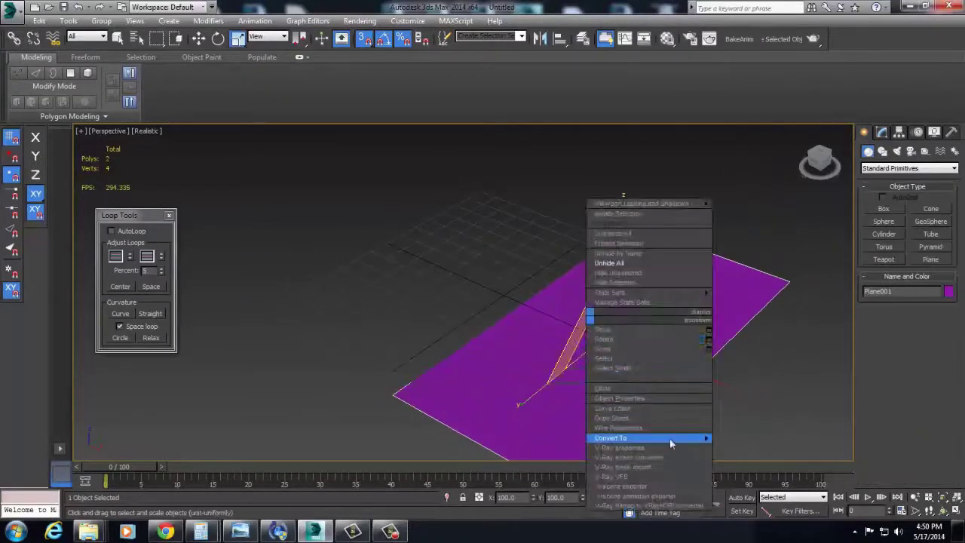
pyautogui.moveTo(672, 438)
pyautogui.click(758, 454)
pyautogui.moveTo(496, 278); pyautogui.dragTo(574, 306)
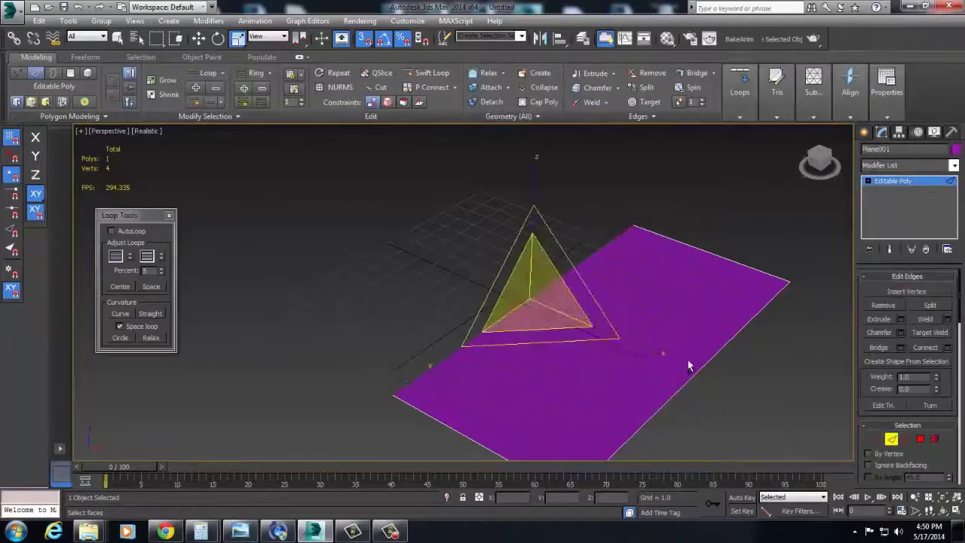
pyautogui.keyDown('ctrl'); pyautogui.moveTo(689, 362); pyautogui.dragTo(734, 403); pyautogui.keyUp('ctrl')
pyautogui.hotkey('ctrl', 'shift', 'e')
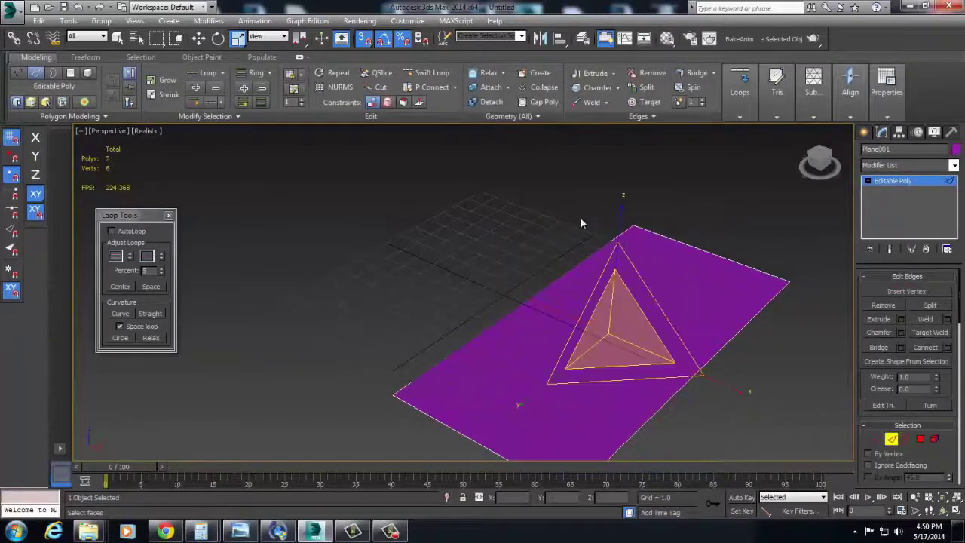
# Extrude the rear half of the plane upward into a block
pyautogui.press('4')
pyautogui.click(636, 269)
pyautogui.rightClick(597, 293)
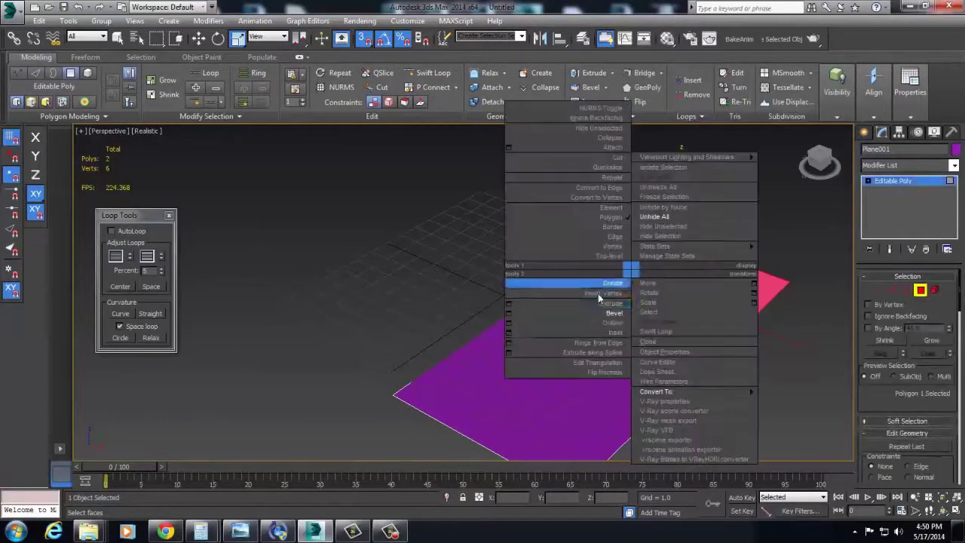
pyautogui.click(607, 301)
pyautogui.moveTo(638, 291)
pyautogui.mouseDown()
pyautogui.moveTo(638, 257)
pyautogui.moveTo(637, 271)
pyautogui.mouseUp()
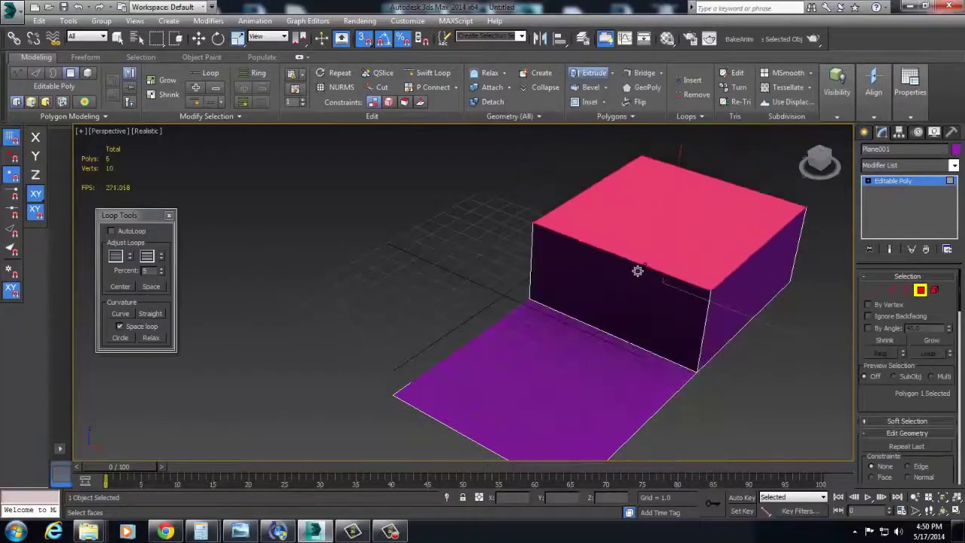
# Delete the block's two hidden outer side polygons, keeping its top and the two sides facing the view
pyautogui.keyDown('alt'); pyautogui.moveTo(637, 271); pyautogui.dragTo(633, 295, button='middle'); pyautogui.keyUp('alt')
pyautogui.press('2')
pyautogui.click(499, 296)
pyautogui.press('4')
pyautogui.click(490, 299)
pyautogui.keyDown('ctrl'); pyautogui.click(580, 365); pyautogui.keyUp('ctrl')
pyautogui.keyDown('alt'); pyautogui.moveTo(580, 365); pyautogui.dragTo(722, 292, button='middle'); pyautogui.keyUp('alt')
pyautogui.press('Delete')
pyautogui.keyDown('alt'); pyautogui.moveTo(709, 352); pyautogui.dragTo(604, 343, button='middle'); pyautogui.keyUp('alt')
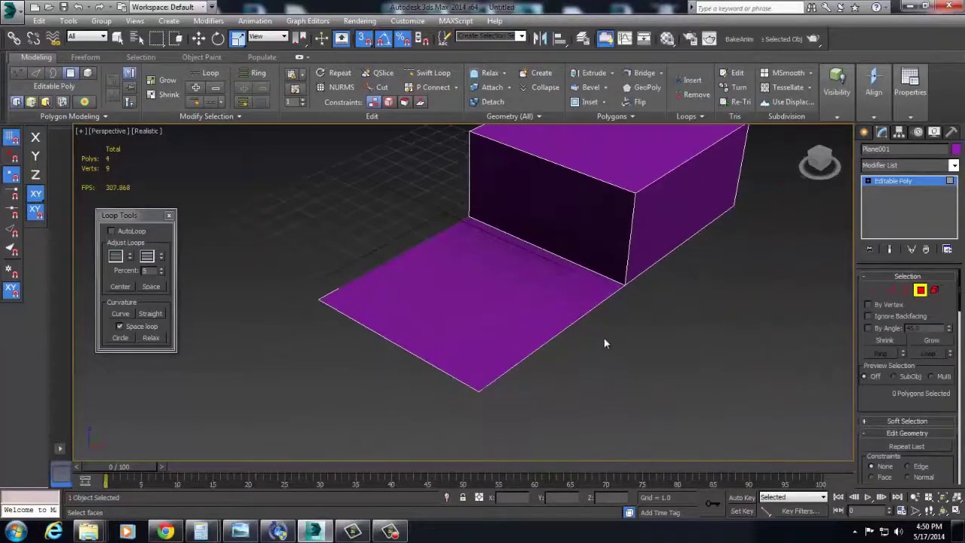
# Extend the bottom edges of the base polygon and the block outward along X to create two new ground polygons
pyautogui.press('2')
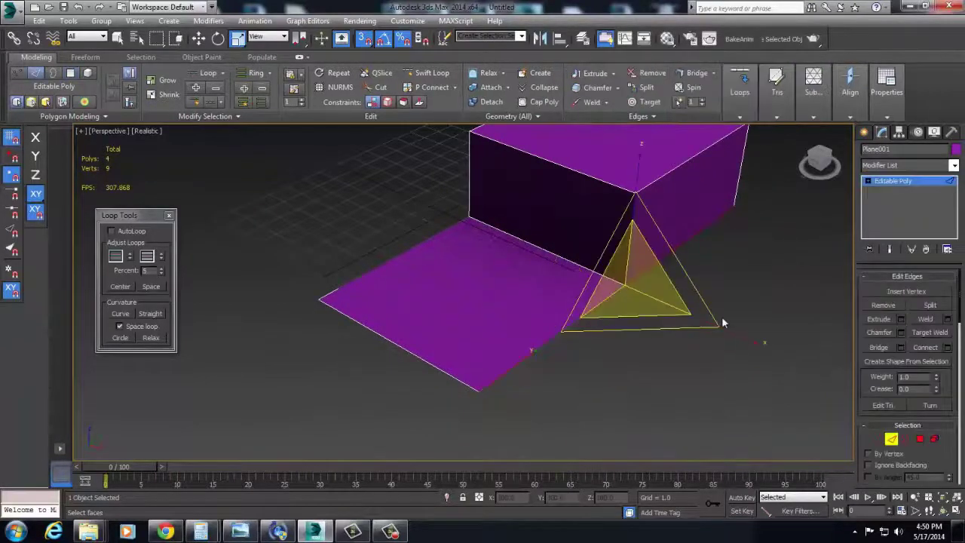
pyautogui.press('w')
pyautogui.keyDown('shift'); pyautogui.moveTo(723, 332); pyautogui.dragTo(935, 418); pyautogui.keyUp('shift')
pyautogui.keyDown('alt'); pyautogui.moveTo(777, 354); pyautogui.dragTo(825, 358, button='middle'); pyautogui.keyUp('alt')
pyautogui.scroll(-4, 722, 373)
pyautogui.keyDown('alt'); pyautogui.moveTo(721, 373); pyautogui.dragTo(679, 370, button='middle'); pyautogui.keyUp('alt')
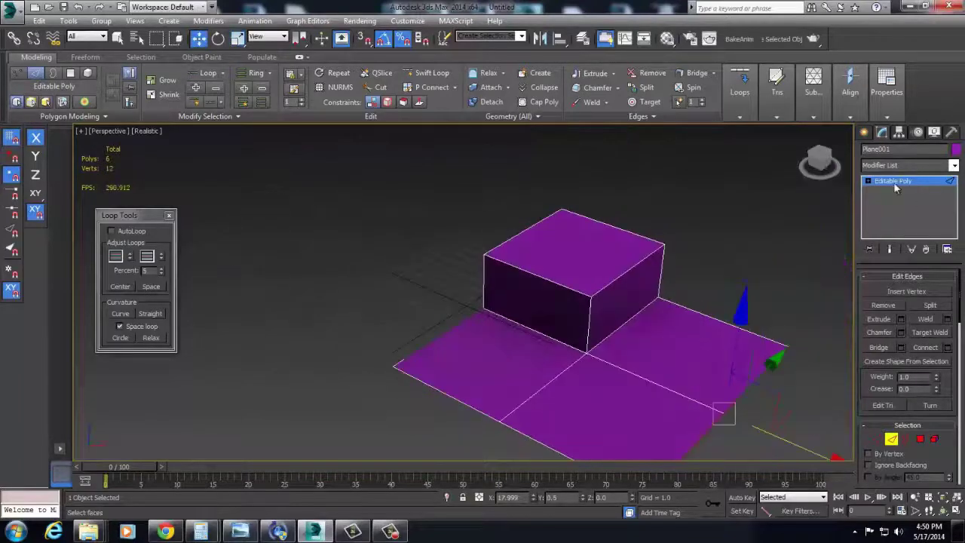
# Apply TurboSmooth to the block and ground mesh, and return to the Editable Poly edge level
pyautogui.press('4')
pyautogui.click(954, 165)
pyautogui.press('t')
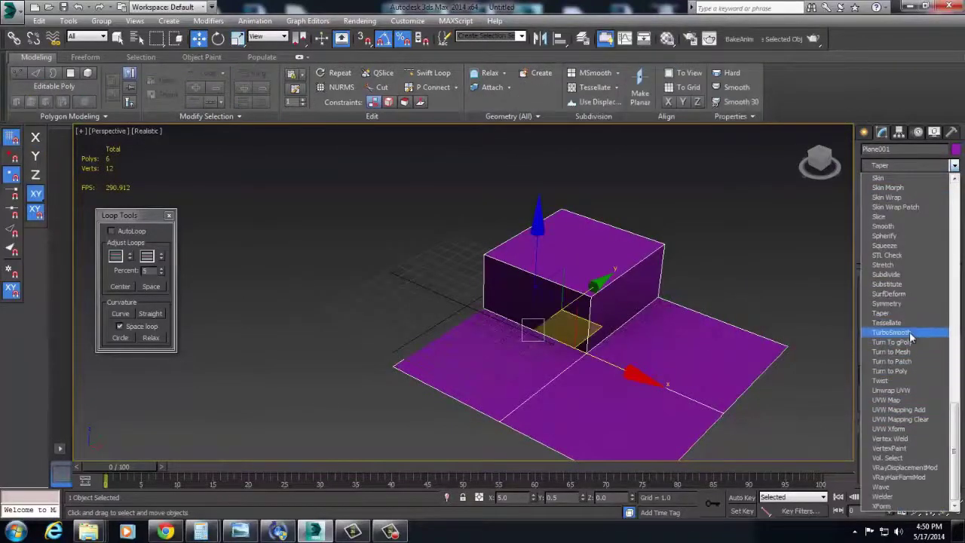
pyautogui.click(892, 333)
pyautogui.keyDown('alt'); pyautogui.moveTo(780, 373); pyautogui.dragTo(781, 345, button='middle'); pyautogui.keyUp('alt')
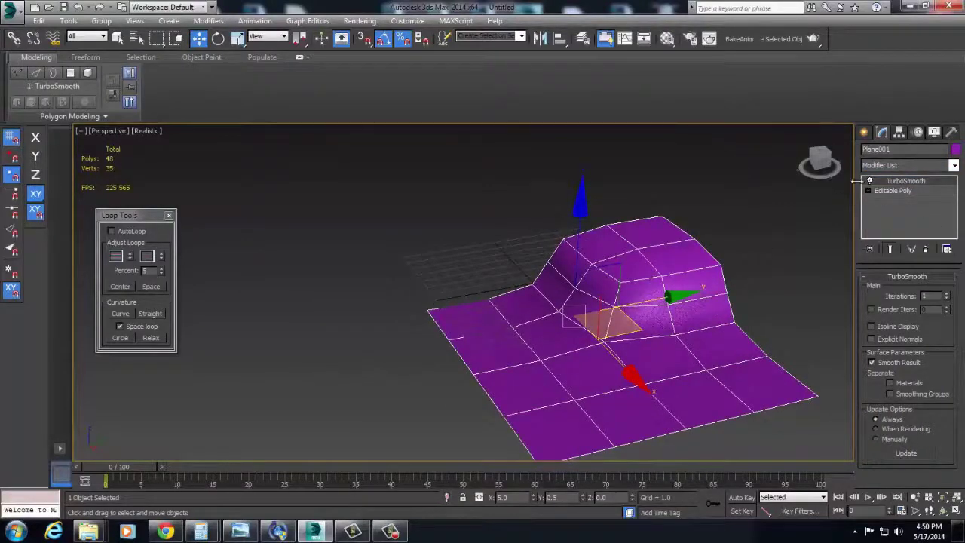
pyautogui.click(892, 190)
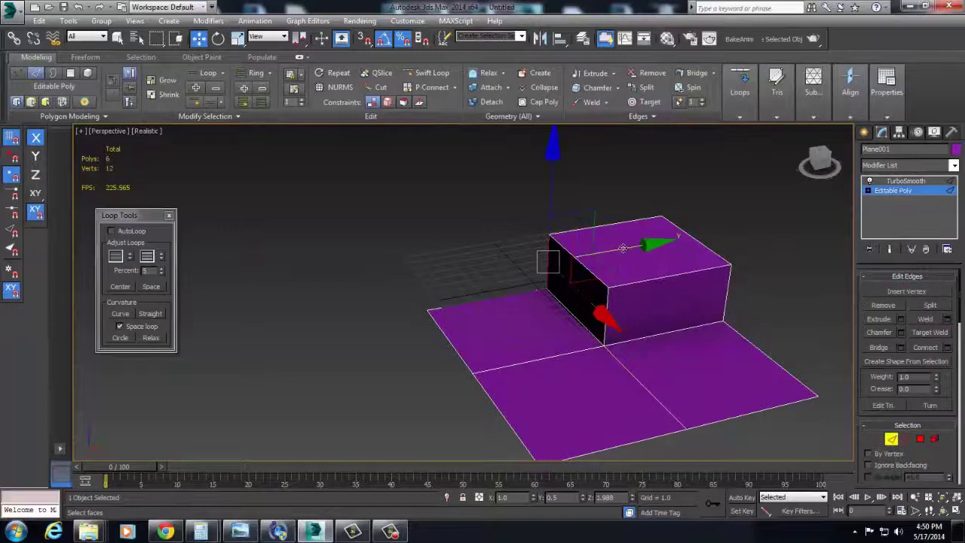
# Extend the block's rear vertical edge outward along Y into a wall polygon and merge its lower outer vertex with the ground's corner vertex
pyautogui.keyDown('shift'); pyautogui.moveTo(623, 248); pyautogui.dragTo(509, 262); pyautogui.keyUp('shift')
pyautogui.press('1')
pyautogui.moveTo(394, 329); pyautogui.dragTo(447, 292)
pyautogui.rightClick(448, 293)
pyautogui.click(383, 156)
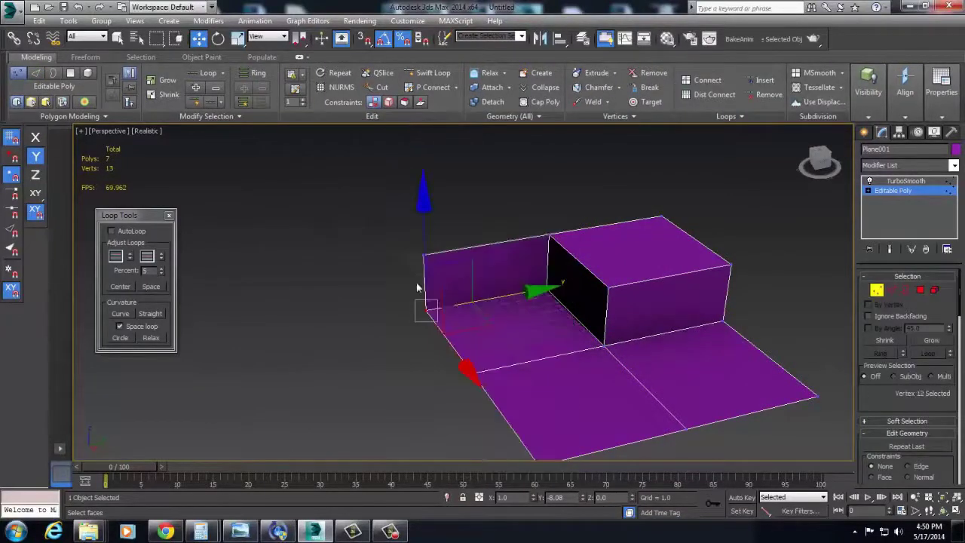
# Scale the four outer vertices of the new wall and the ground flat along Y so they line up
pyautogui.press('2')
pyautogui.keyDown('alt'); pyautogui.moveTo(480, 440); pyautogui.dragTo(418, 237, button='middle'); pyautogui.keyUp('alt')
pyautogui.press('1')
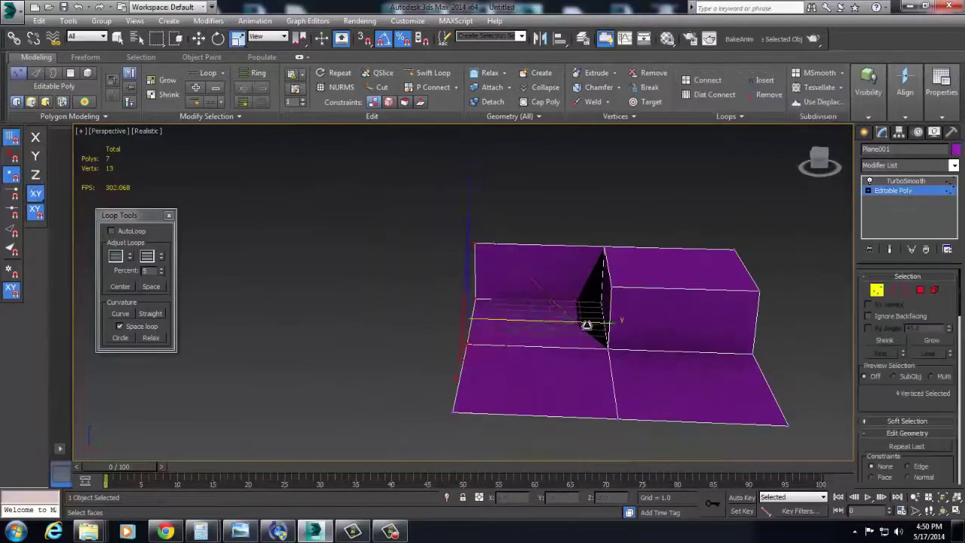
pyautogui.moveTo(586, 323); pyautogui.dragTo(940, 314)
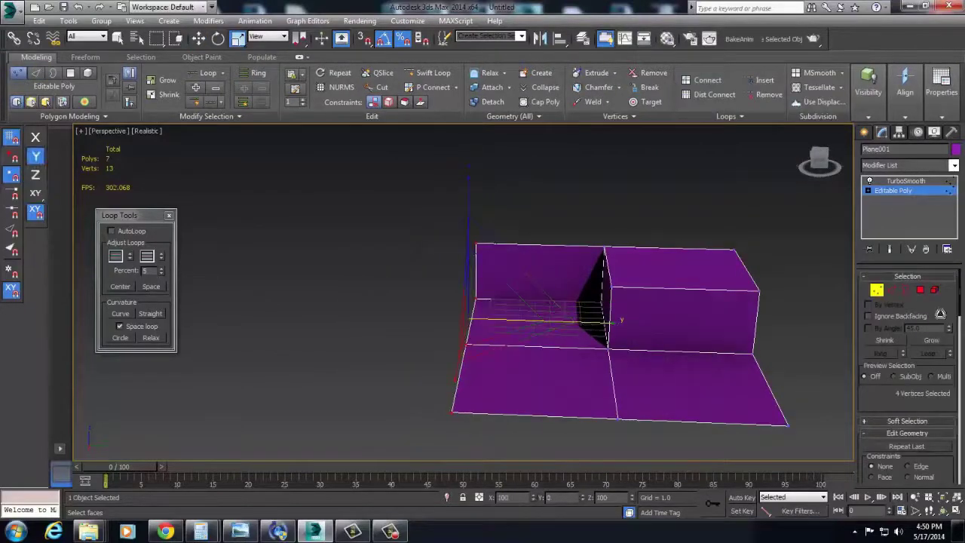
# Show the smoothed end result and add a Swift Loop edge loop across the block's top and side wall near the inner corner
pyautogui.click(891, 249)
pyautogui.moveTo(571, 336)
pyautogui.keyDown('alt'); pyautogui.mouseDown(button='middle')
pyautogui.moveTo(604, 348)
pyautogui.moveTo(608, 317)
pyautogui.mouseUp(button='middle'); pyautogui.keyUp('alt')
pyautogui.rightClick(607, 314)
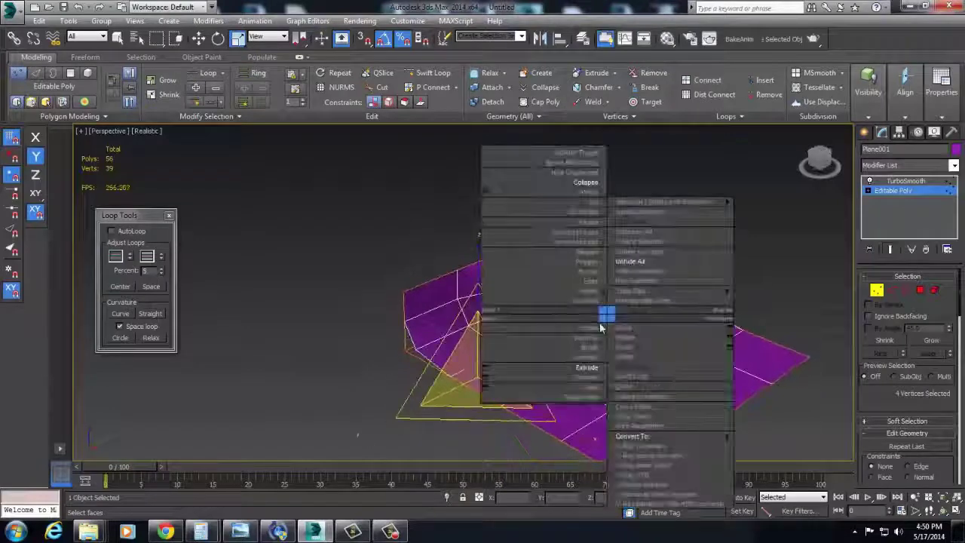
pyautogui.click(664, 376)
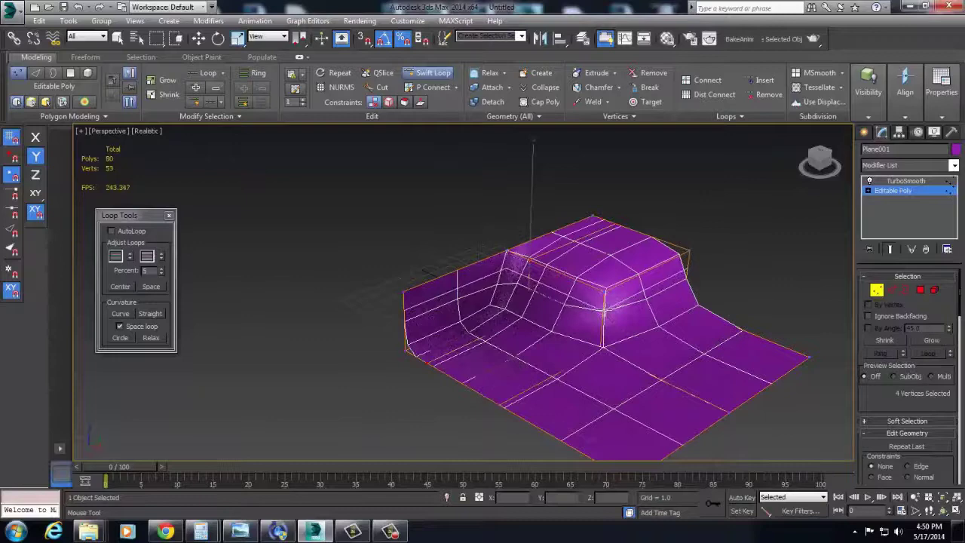
# Insert two horizontal Swift Loop edge loops around the walls, one in the lower half and one close to the ground
pyautogui.click(596, 327)
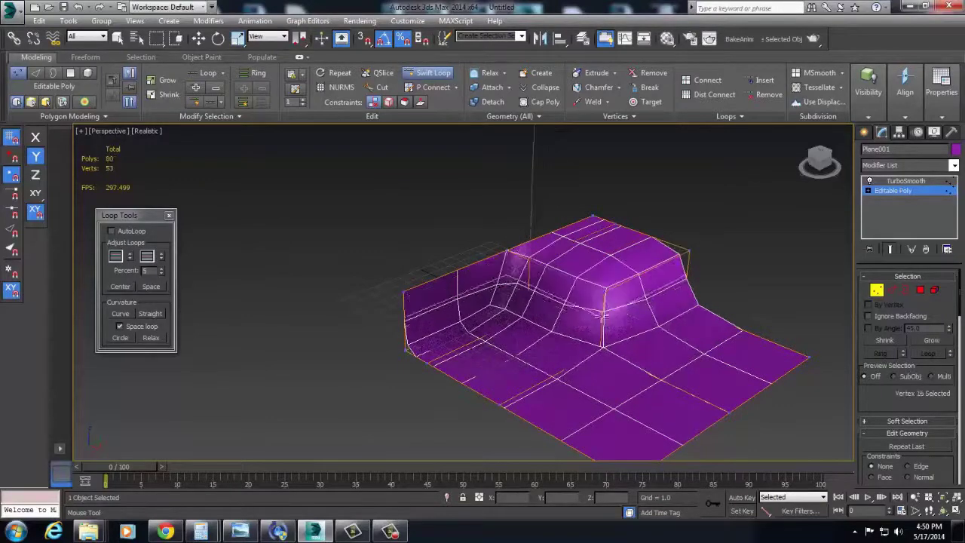
pyautogui.hotkey('ctrl', 'z')
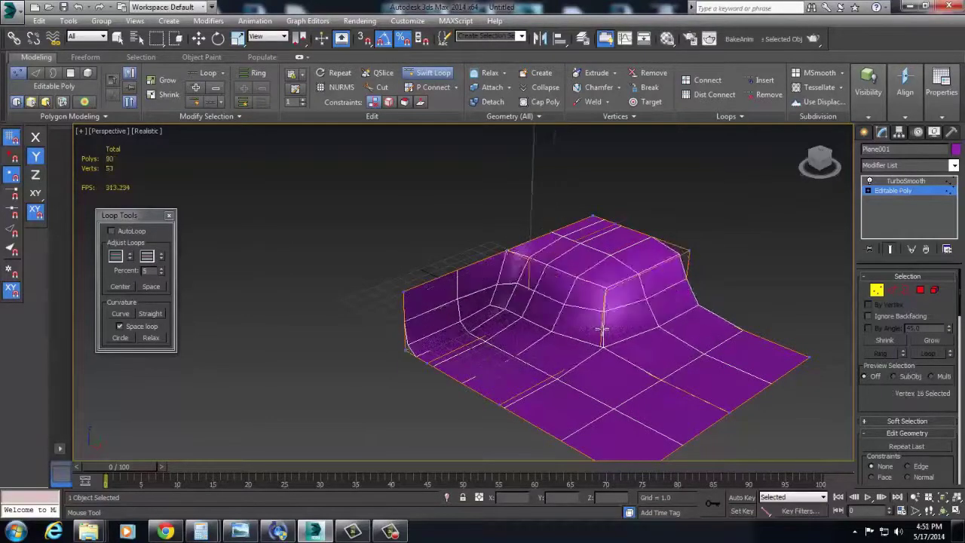
pyautogui.click(603, 323)
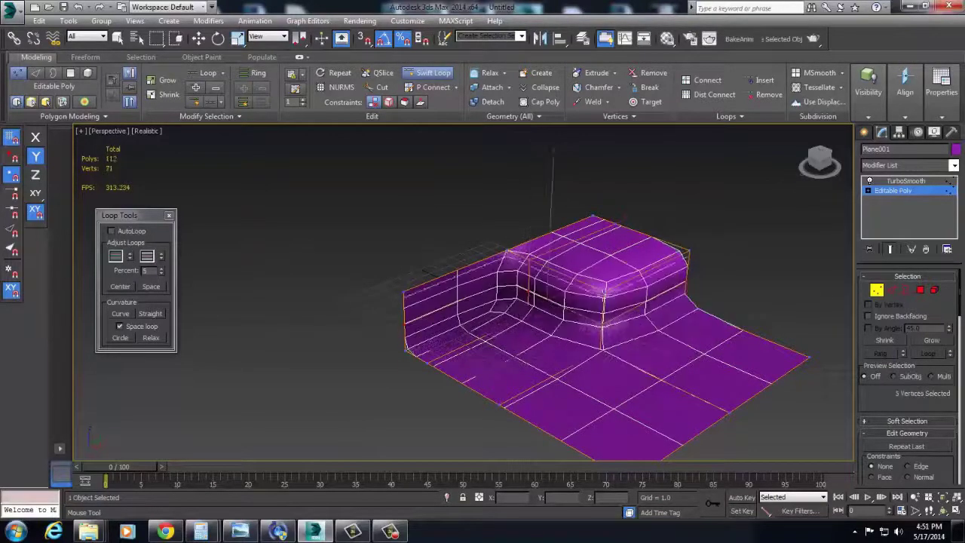
pyautogui.click(603, 335)
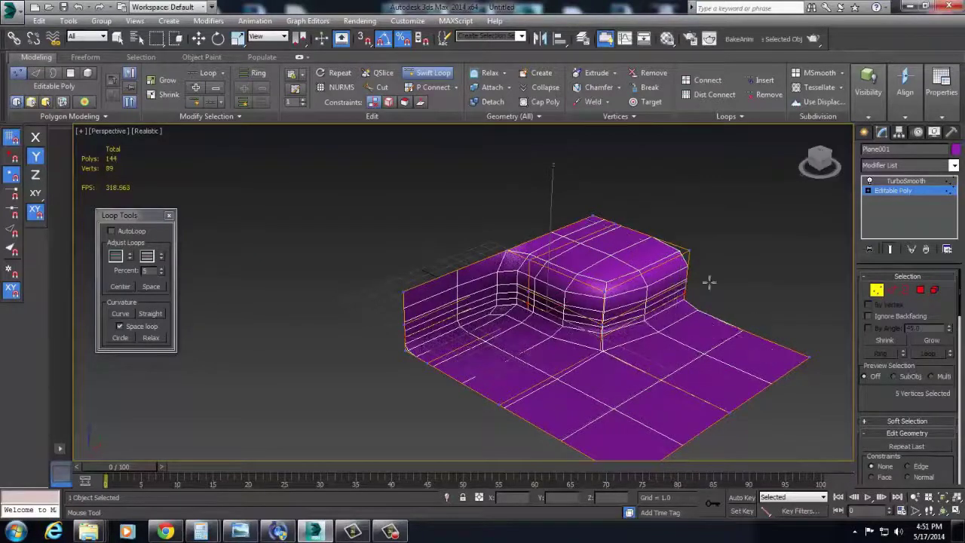
# Leave vertex editing for the TurboSmooth modifier and set its iterations to 2
pyautogui.press('w')
pyautogui.click(879, 290)
pyautogui.click(769, 273)
pyautogui.keyDown('alt'); pyautogui.moveTo(715, 358); pyautogui.dragTo(656, 348, button='middle'); pyautogui.keyUp('alt')
pyautogui.click(609, 355)
pyautogui.scroll(4, 656, 349)
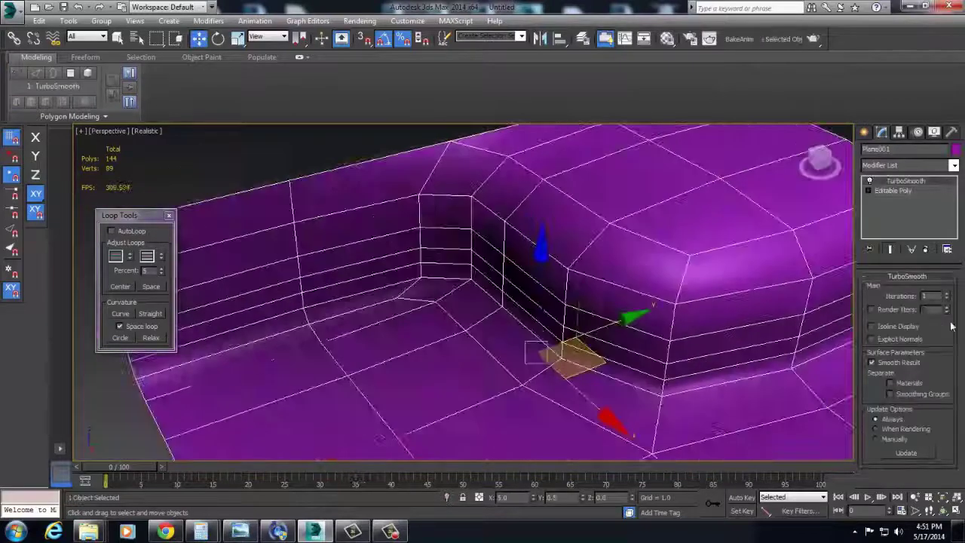
pyautogui.click(947, 294)
pyautogui.scroll(-4, 703, 270)
# Examine the smoothed transition between block, wall and ground, with the mesh deselected and with it selected to show its wireframe
pyautogui.click(787, 261)
pyautogui.moveTo(784, 264); pyautogui.dragTo(679, 335, button='middle')
pyautogui.scroll(-2, 679, 335)
pyautogui.scroll(2, 644, 364)
pyautogui.keyDown('alt'); pyautogui.moveTo(644, 363); pyautogui.dragTo(672, 339, button='middle'); pyautogui.keyUp('alt')
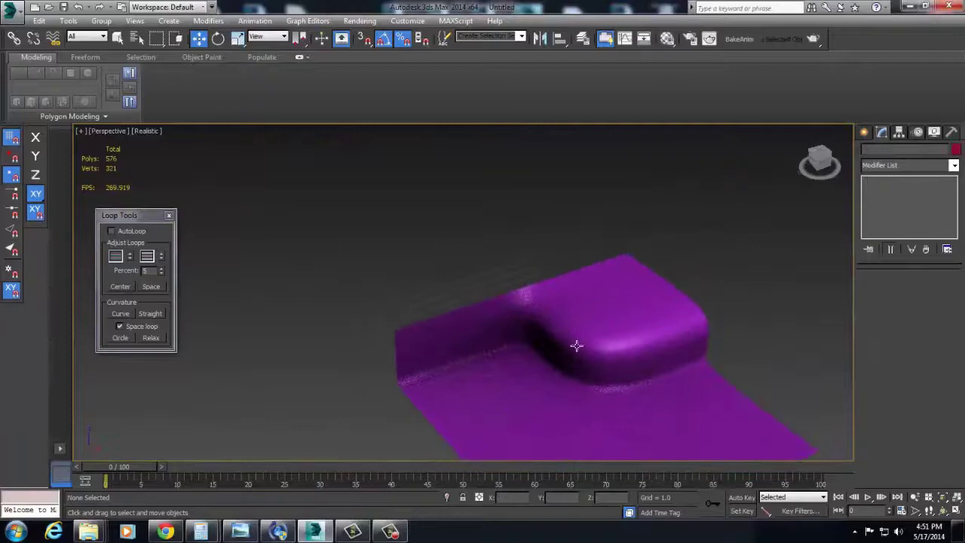
pyautogui.click(594, 326)
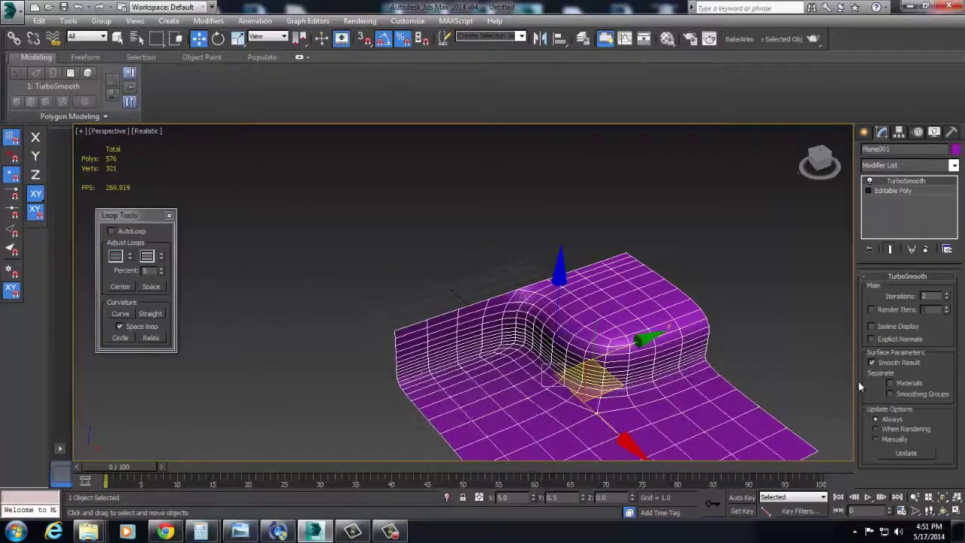
pyautogui.click(747, 278)
pyautogui.click(636, 322)
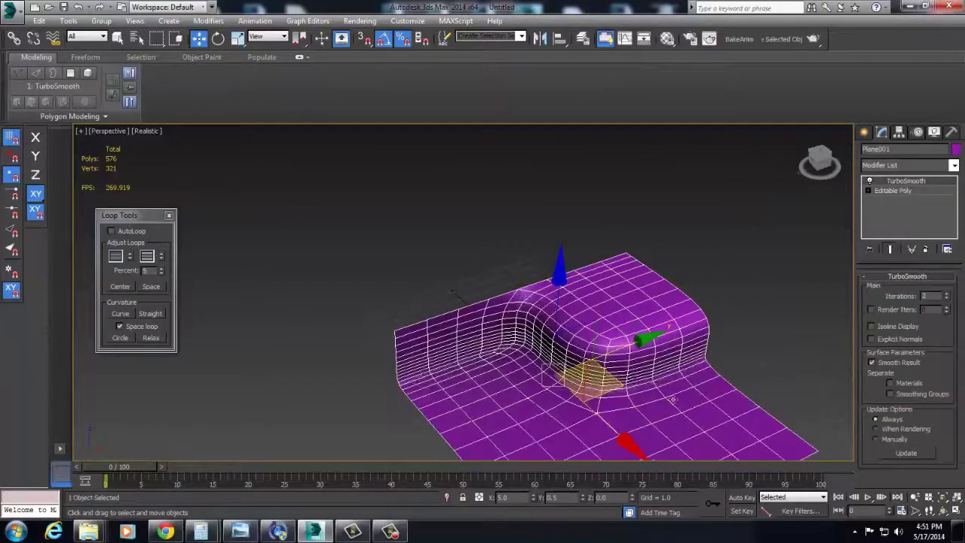